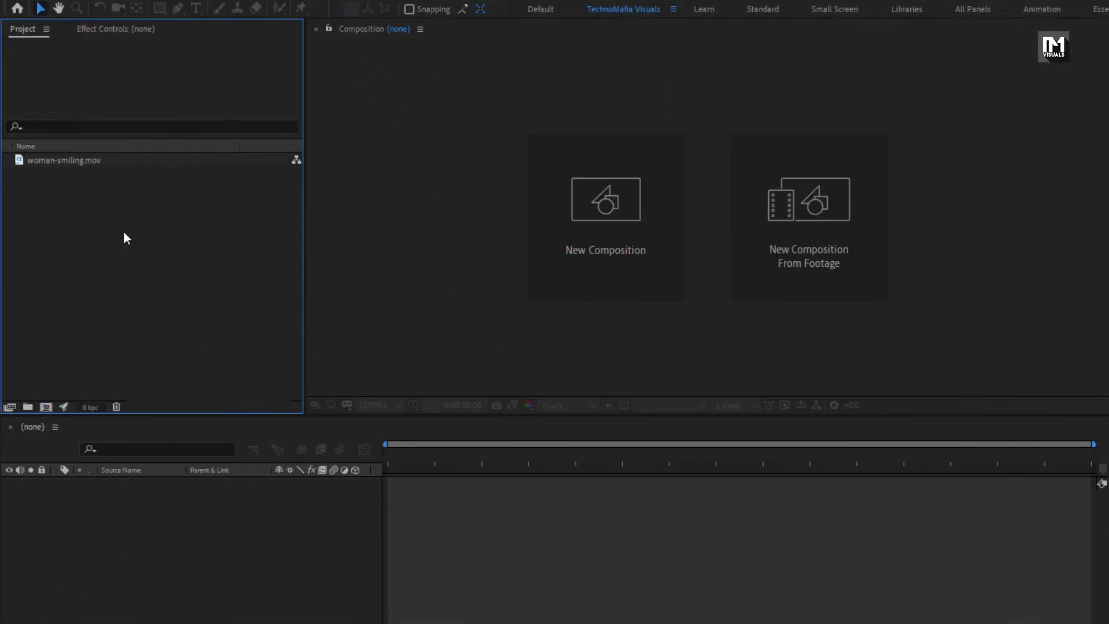
left_click(69, 159)
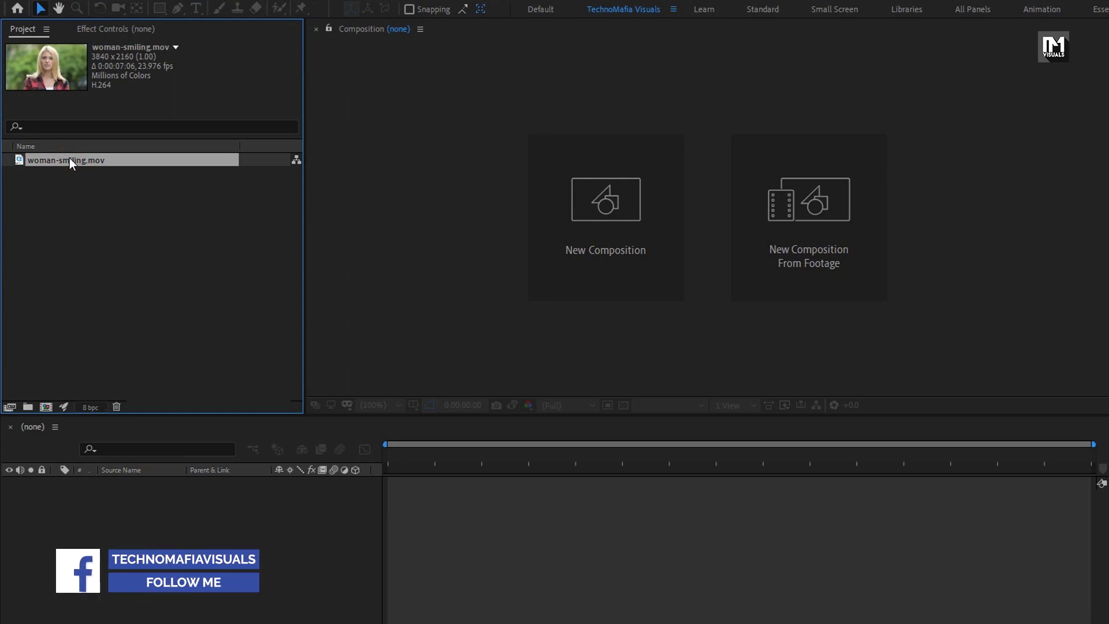
right_click(240, 272)
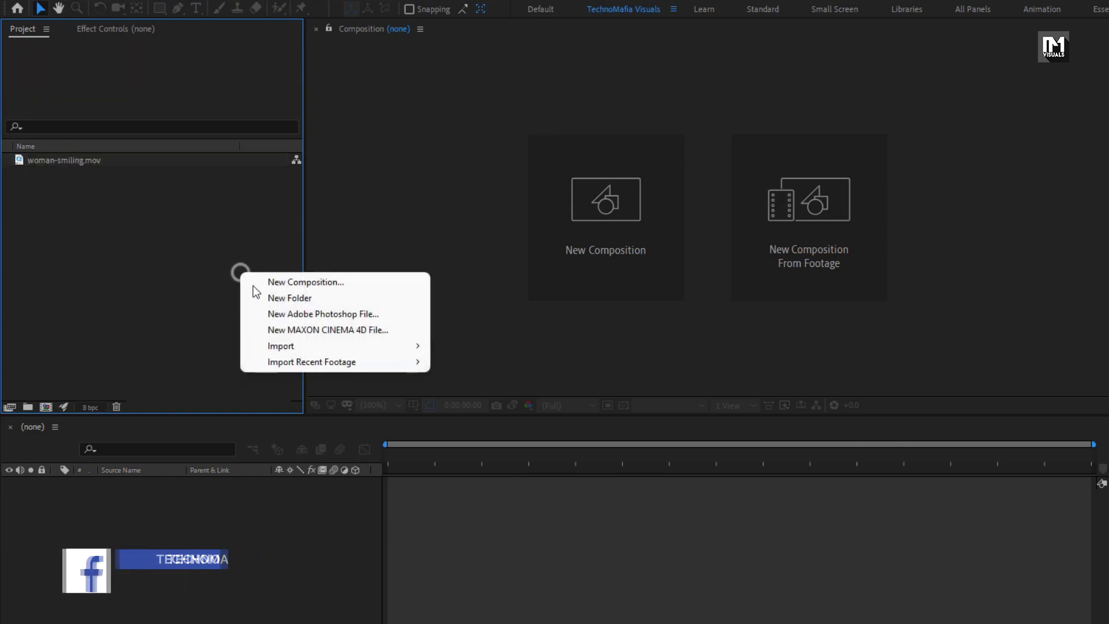
mouse_move(356, 345)
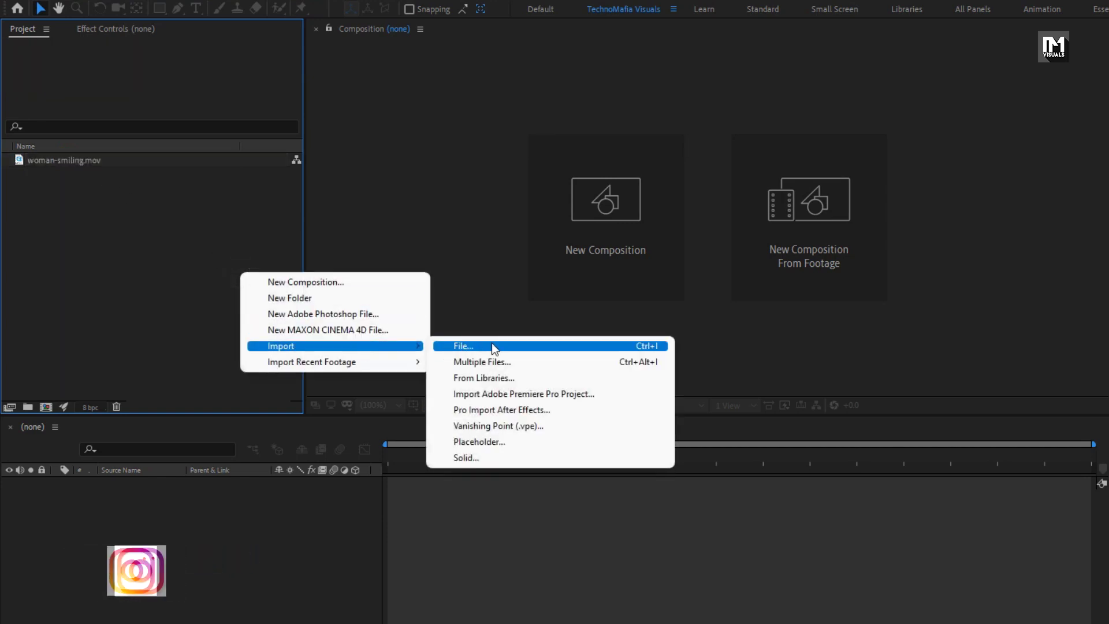
left_click(158, 255)
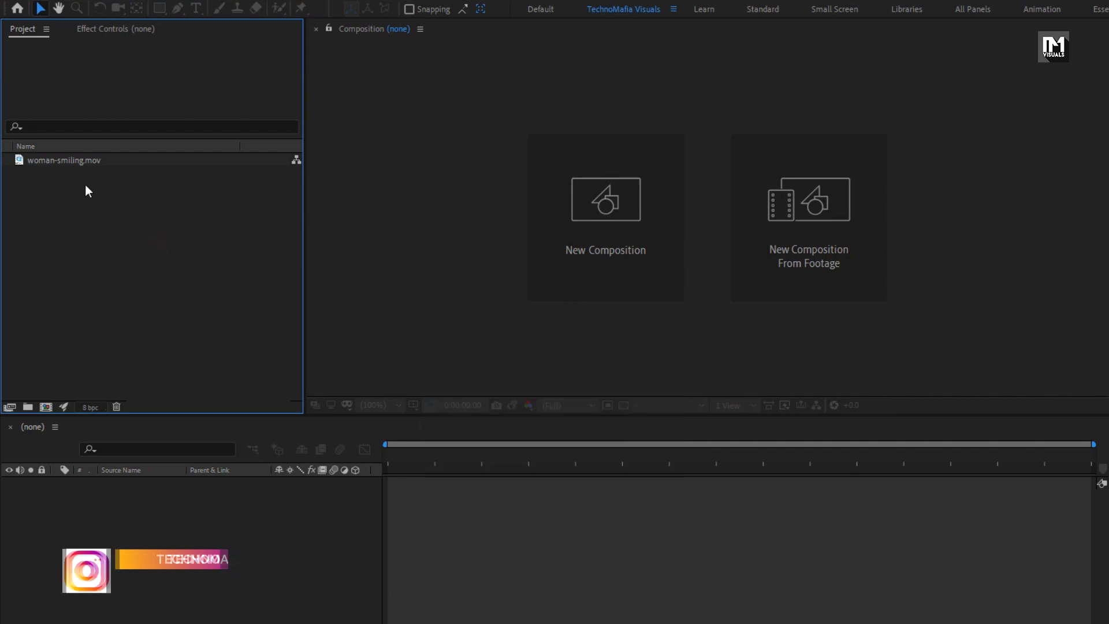
left_click(76, 161)
- Build a composition from woman-smiling.mov and scrub through its opening frames
left_click_drag(53, 159, 45, 407)
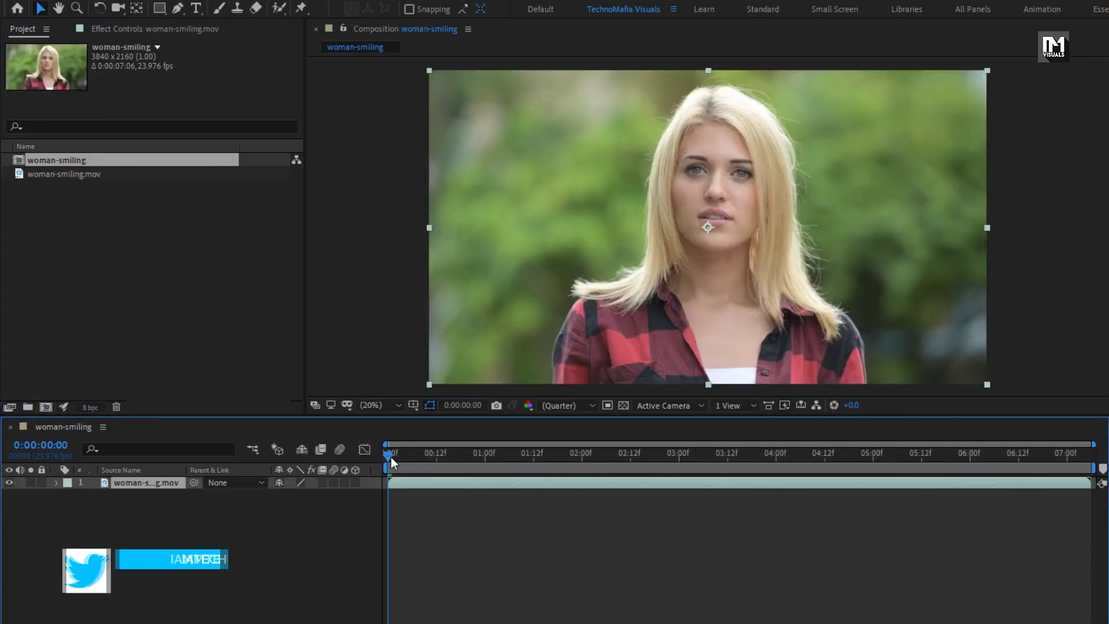
mouse_move(389, 455)
left_mouse_down()
mouse_move(1052, 457)
mouse_move(386, 456)
left_mouse_up()
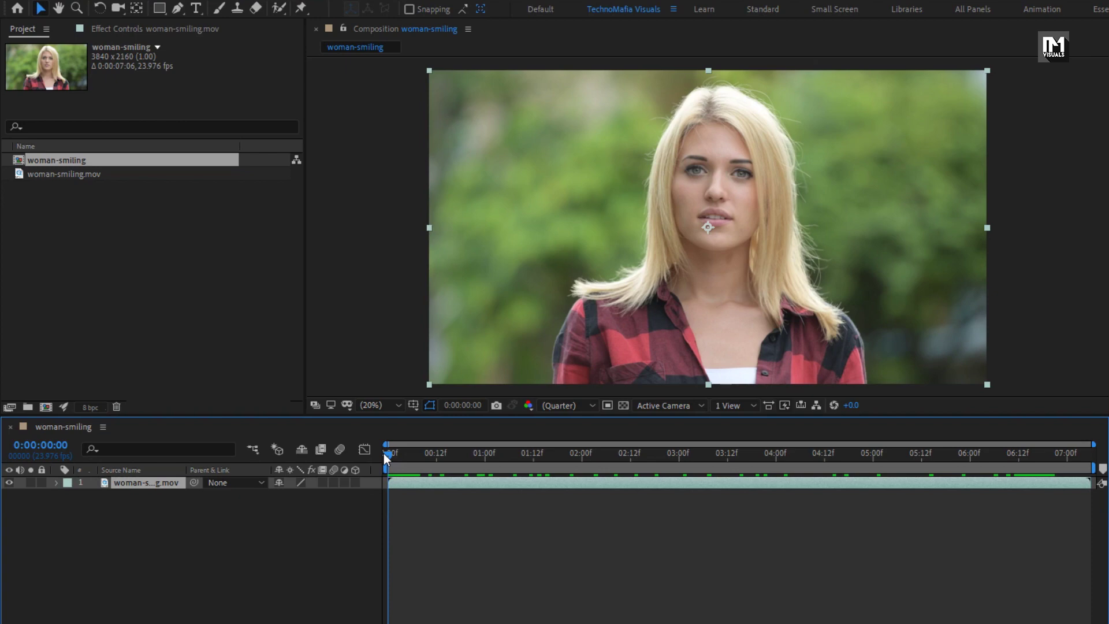
- Add a new adjustment layer above the footage in the timeline
right_click(164, 517)
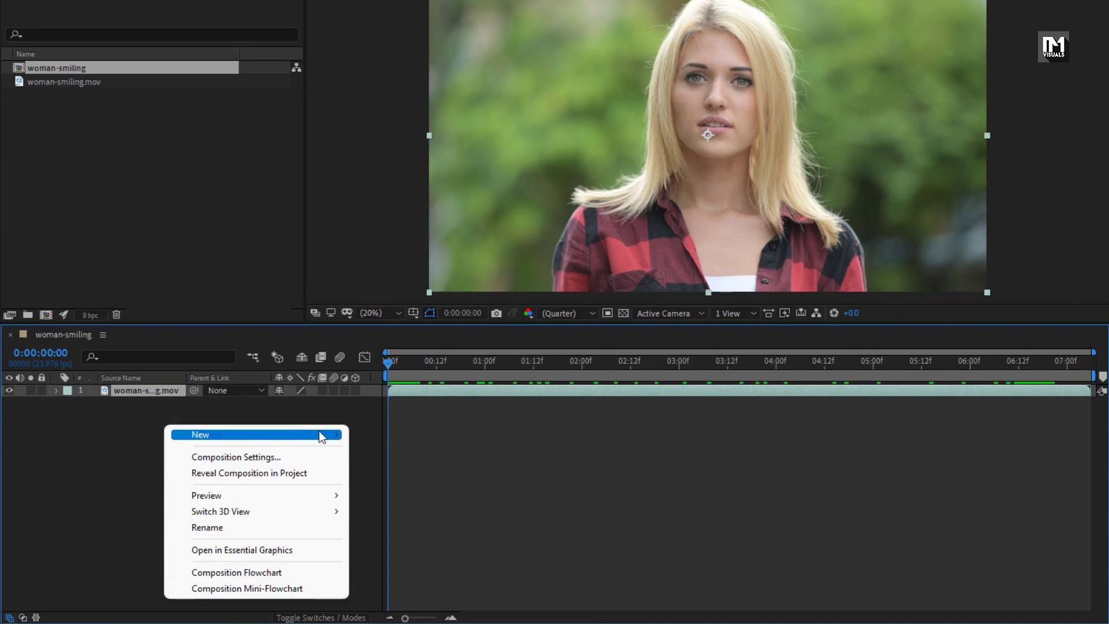
mouse_move(319, 432)
left_click(406, 552)
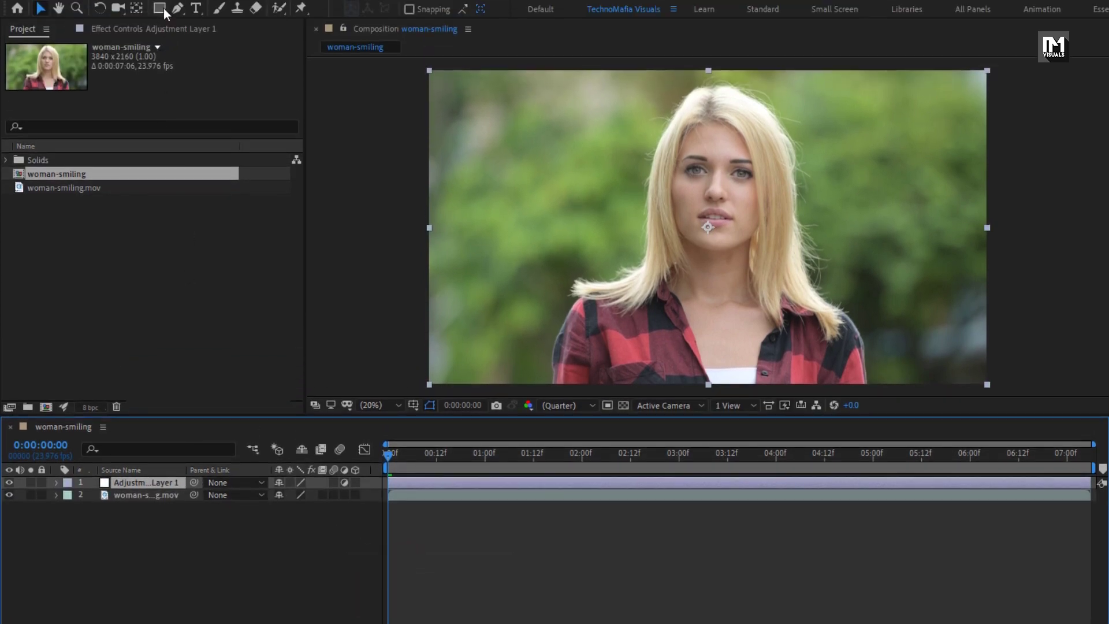
- Give the adjustment layer a full-frame mask using the Rounded Rectangle Tool
left_click(164, 8)
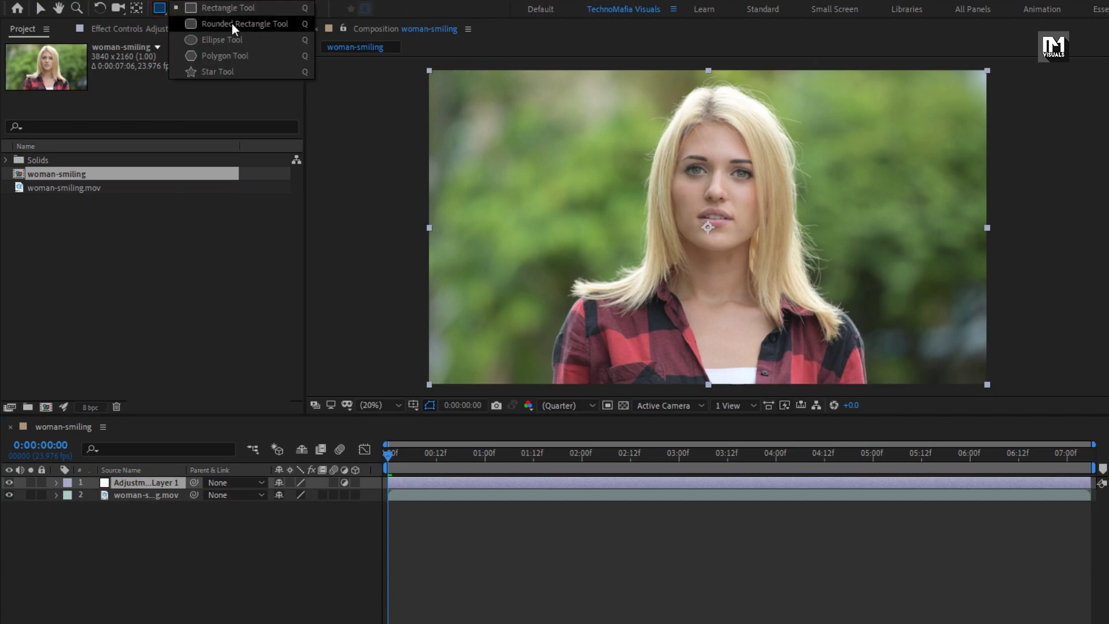
left_click(269, 24)
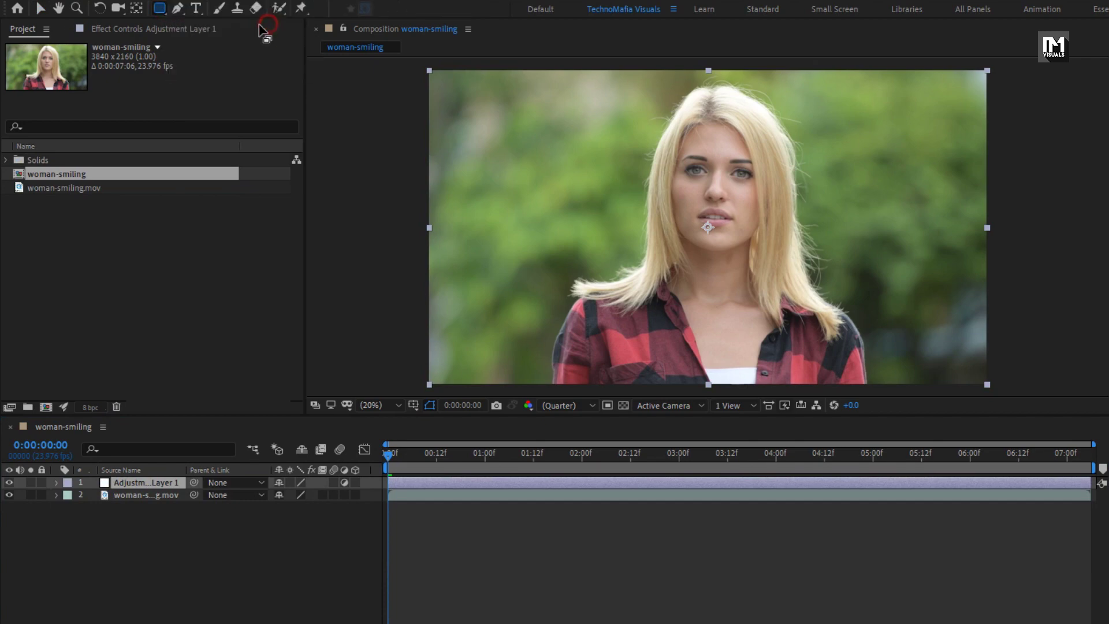
double_click(159, 9)
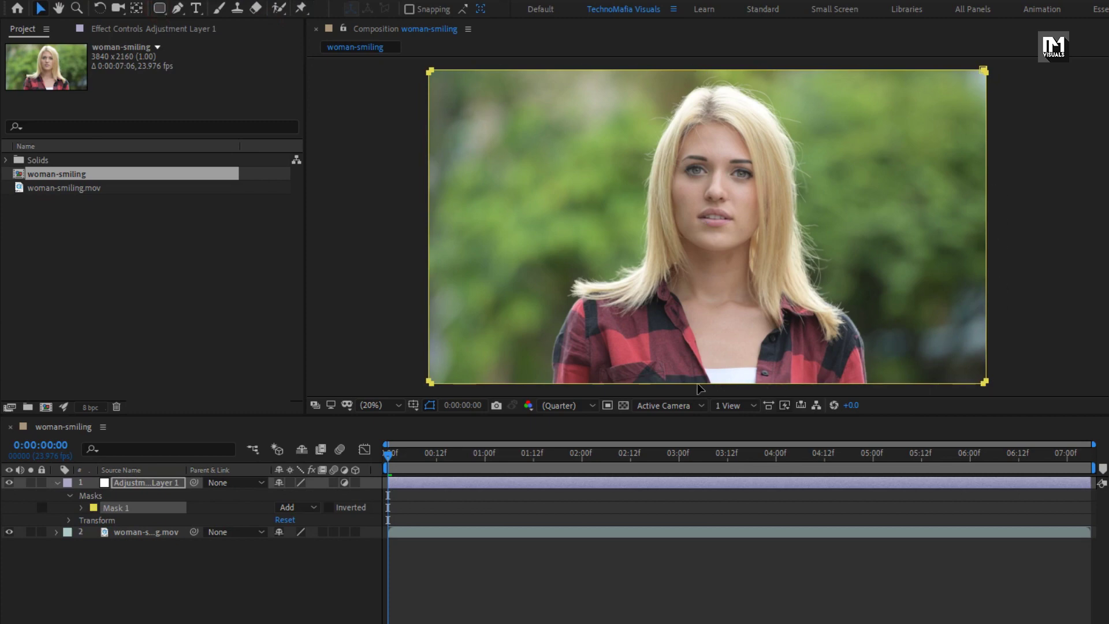
- Set Mask 1's shape in % of source to Top/Left 5 and Bottom/Right 95
left_click(81, 508)
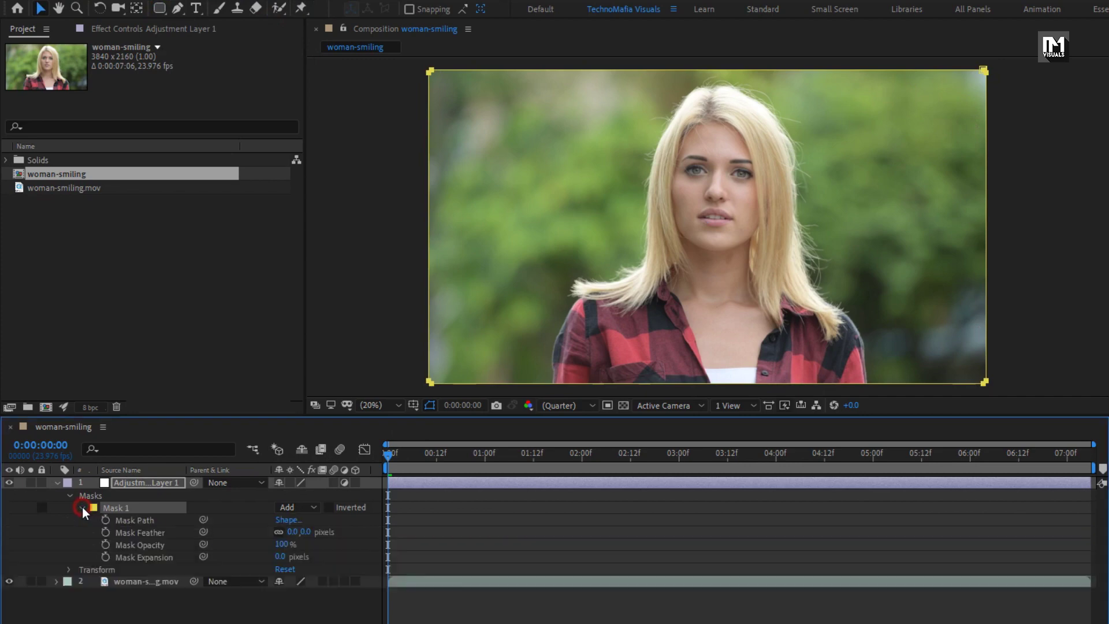
left_click(286, 520)
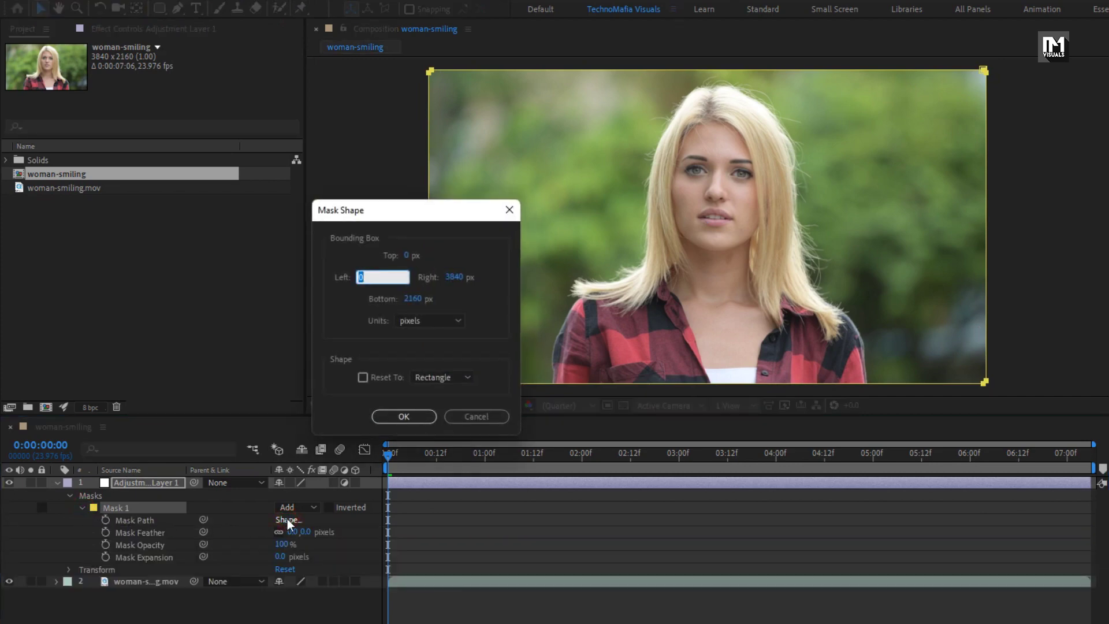
left_click(442, 321)
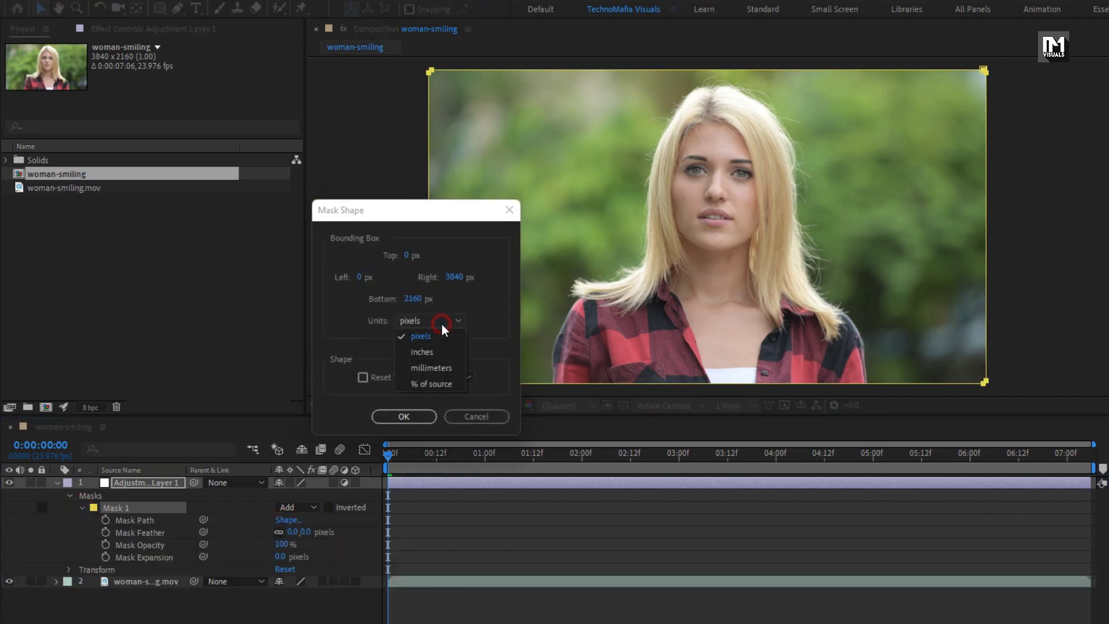
left_click(442, 384)
left_click(407, 256)
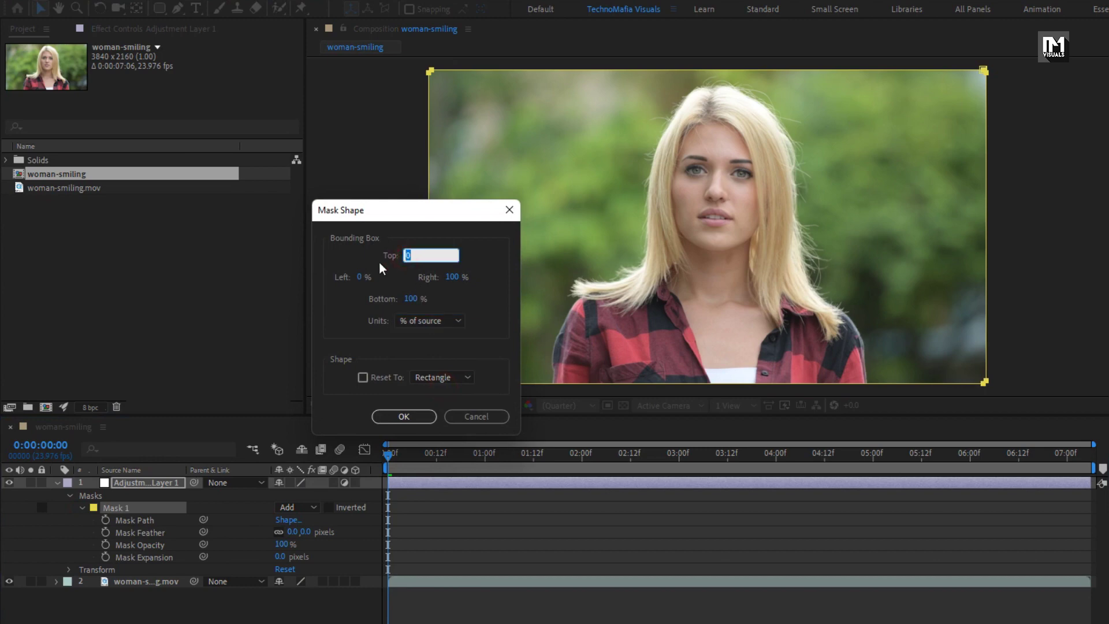
left_click(410, 298)
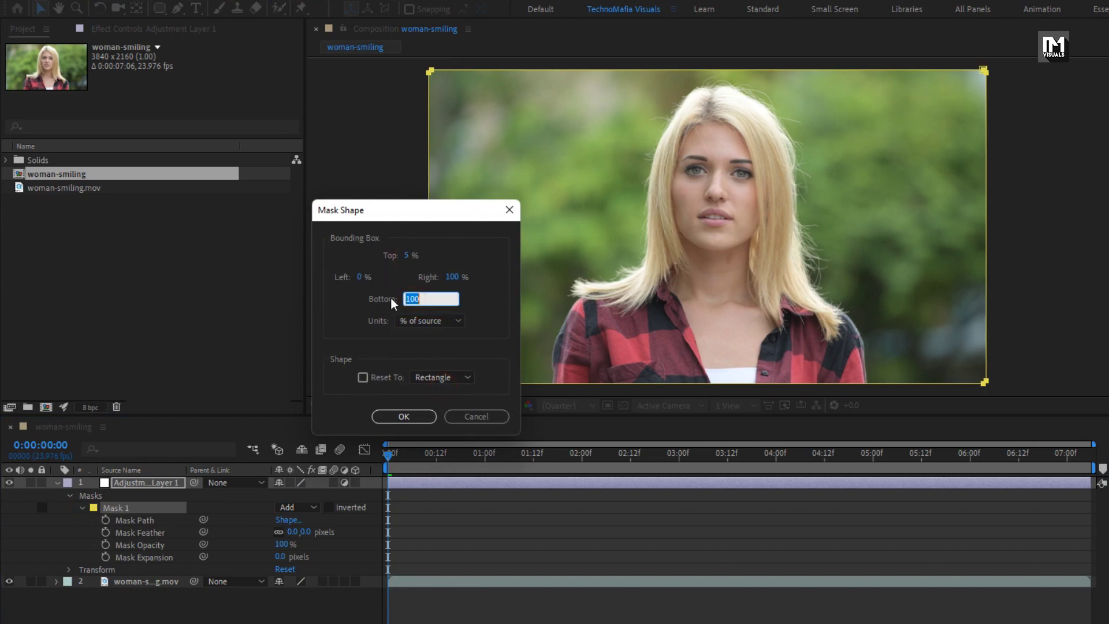
type("95")
left_click(361, 278)
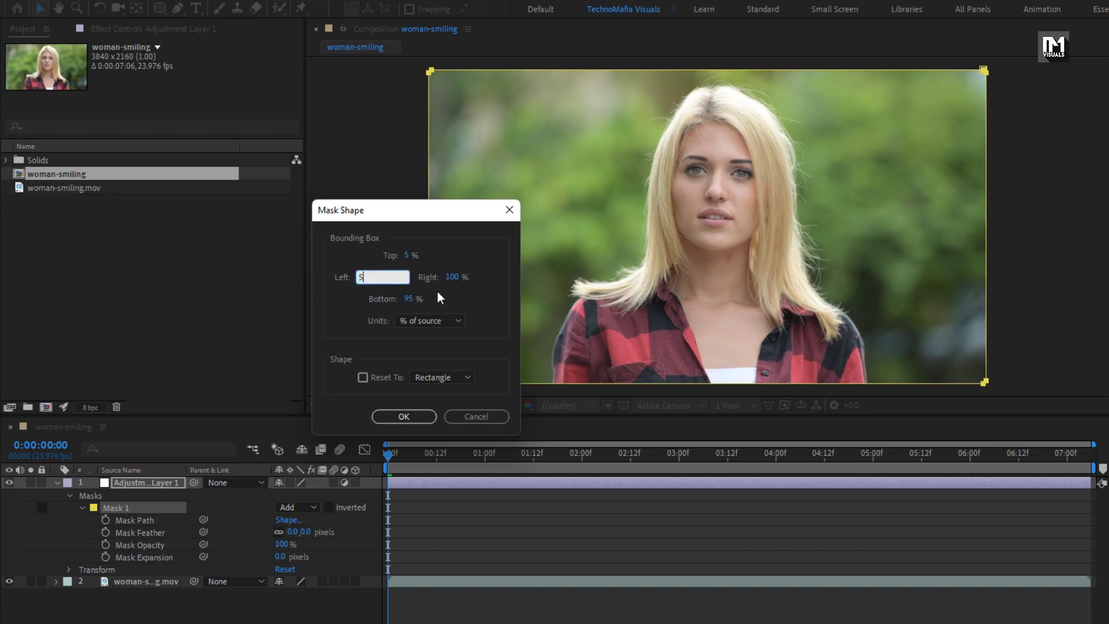
left_click(453, 278)
type("95")
left_click(404, 416)
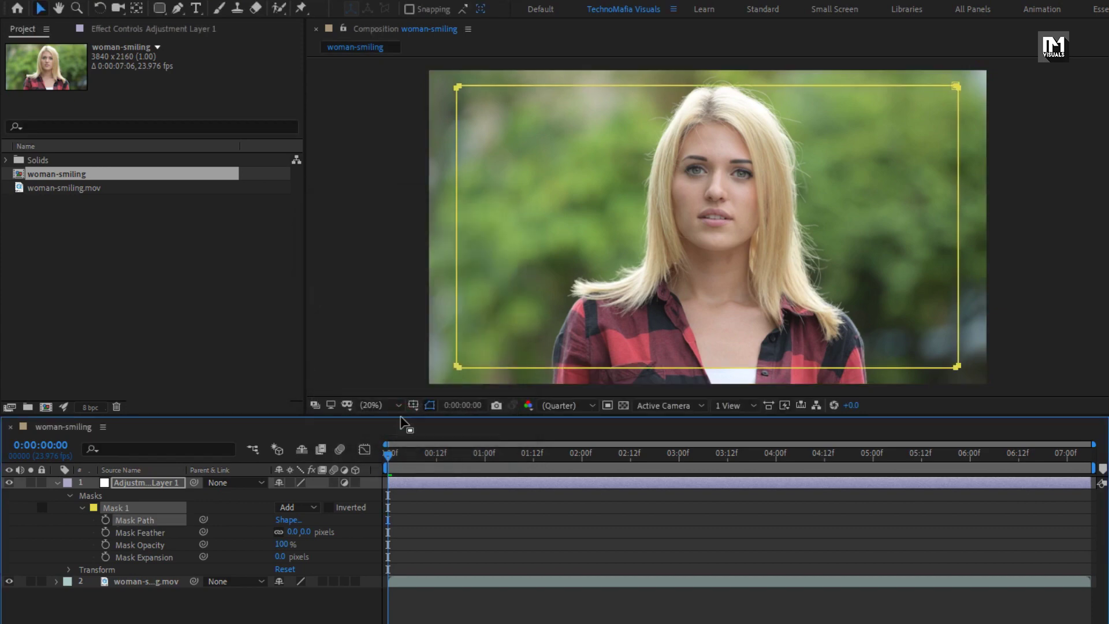
- Set Mask Feather to 400 and Mask Expansion to 50 pixels
left_click(304, 532)
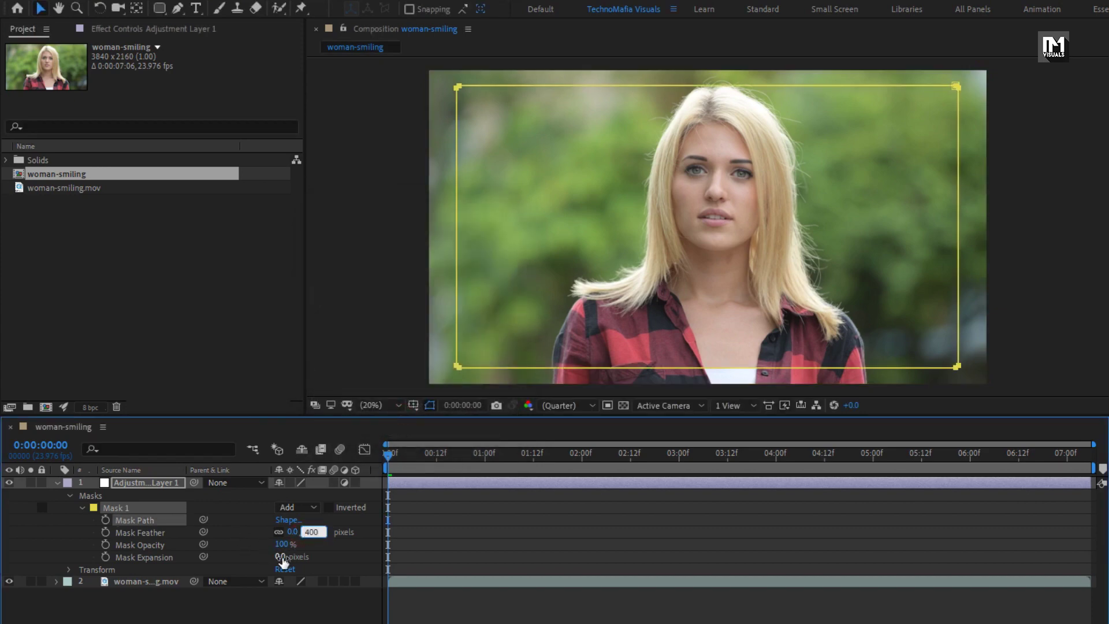
key("Tab")
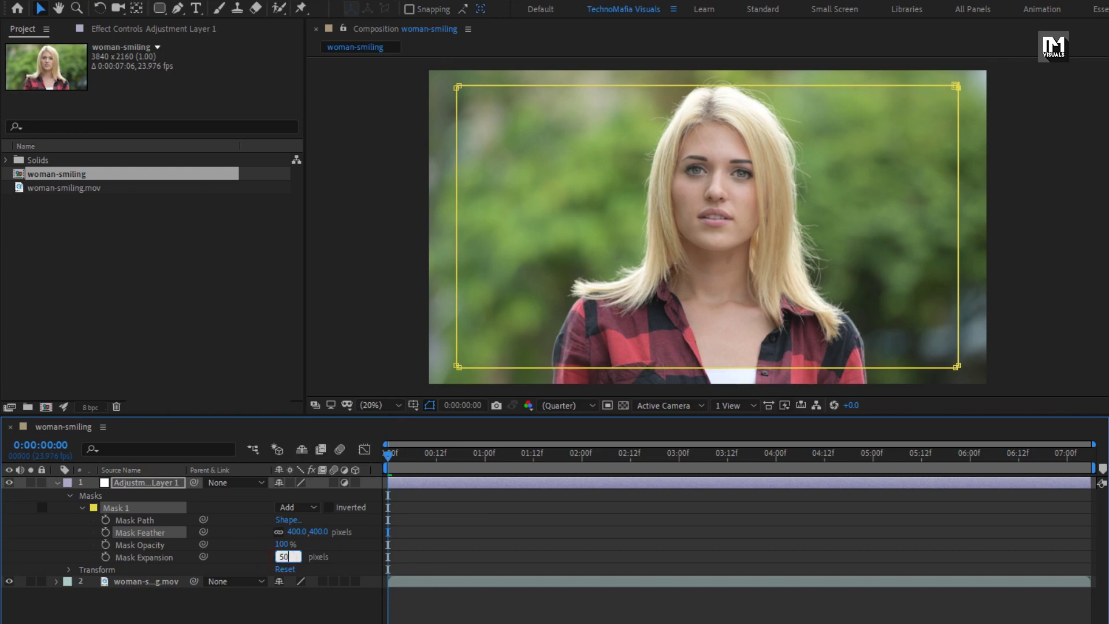
key("Return")
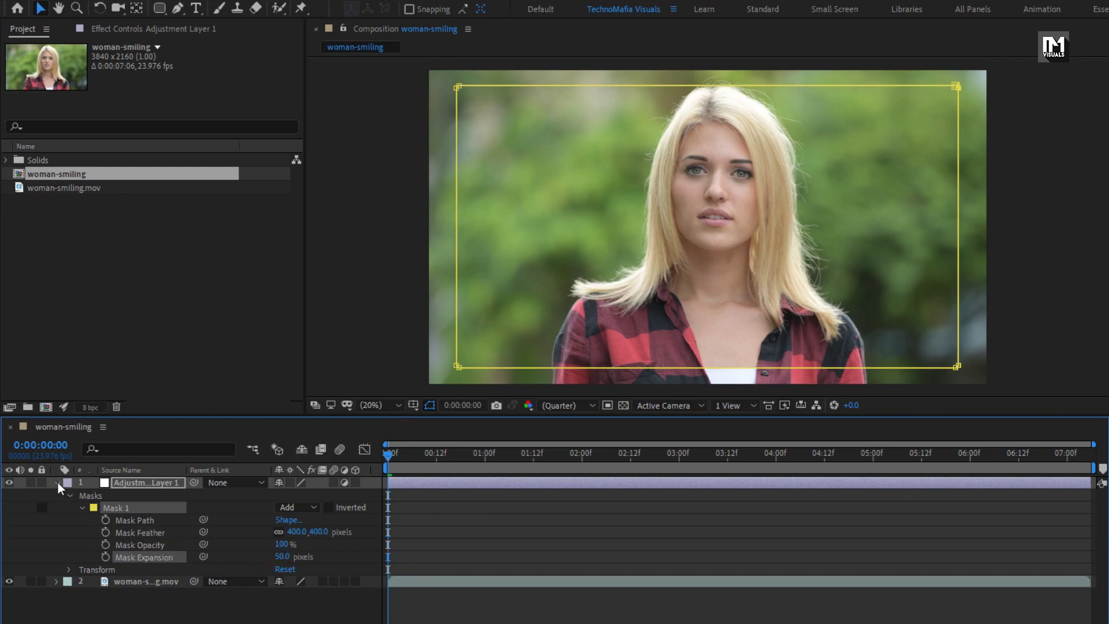
- Apply Curves to the adjustment layer and pull the RGB midpoint down to darken
left_click(57, 483)
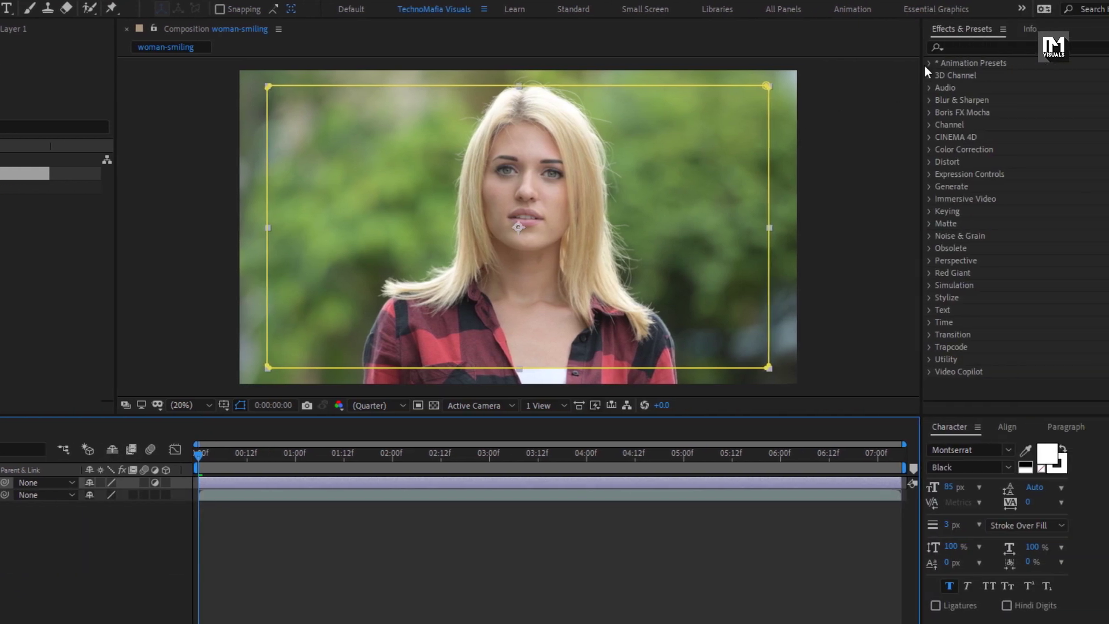
left_click(966, 48)
type("curves")
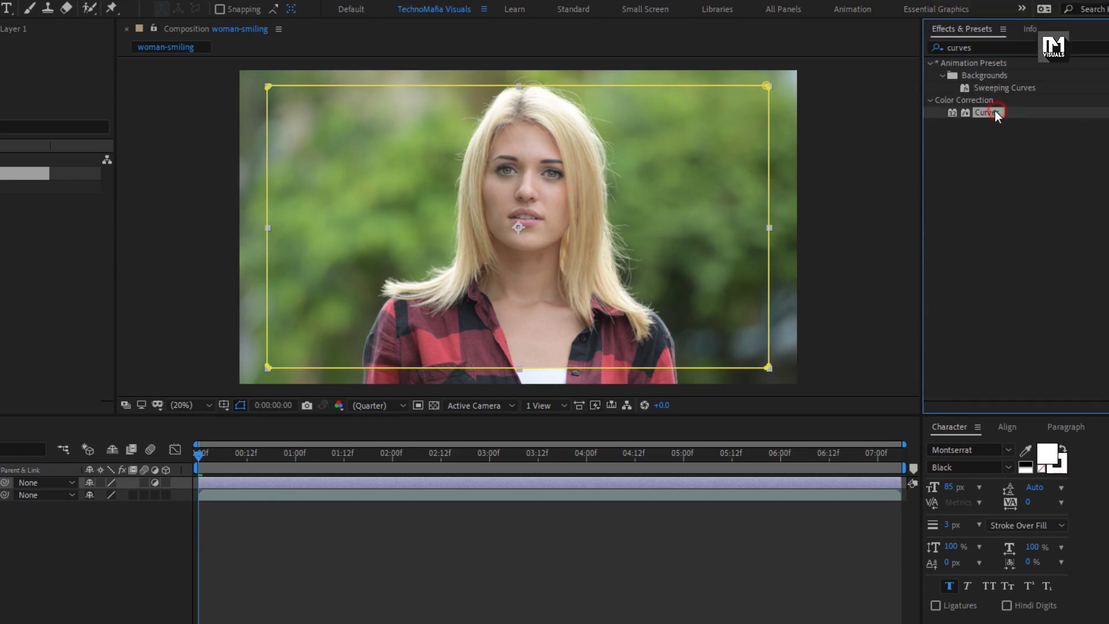
left_click_drag(989, 112, 604, 131)
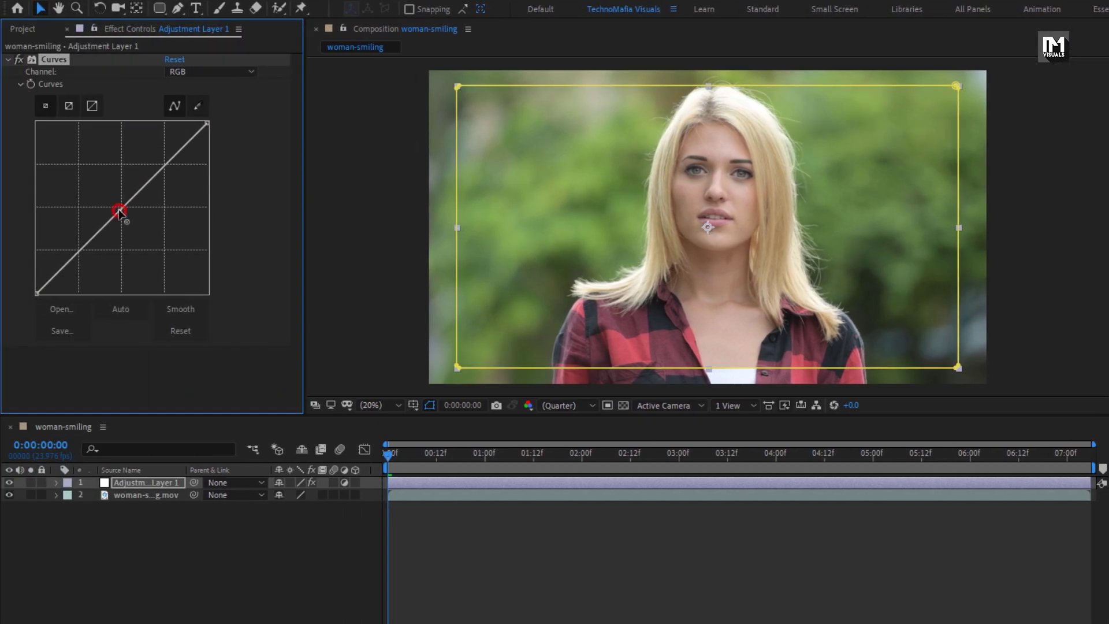
mouse_move(118, 212)
left_mouse_down()
mouse_move(148, 225)
mouse_move(134, 220)
left_mouse_up()
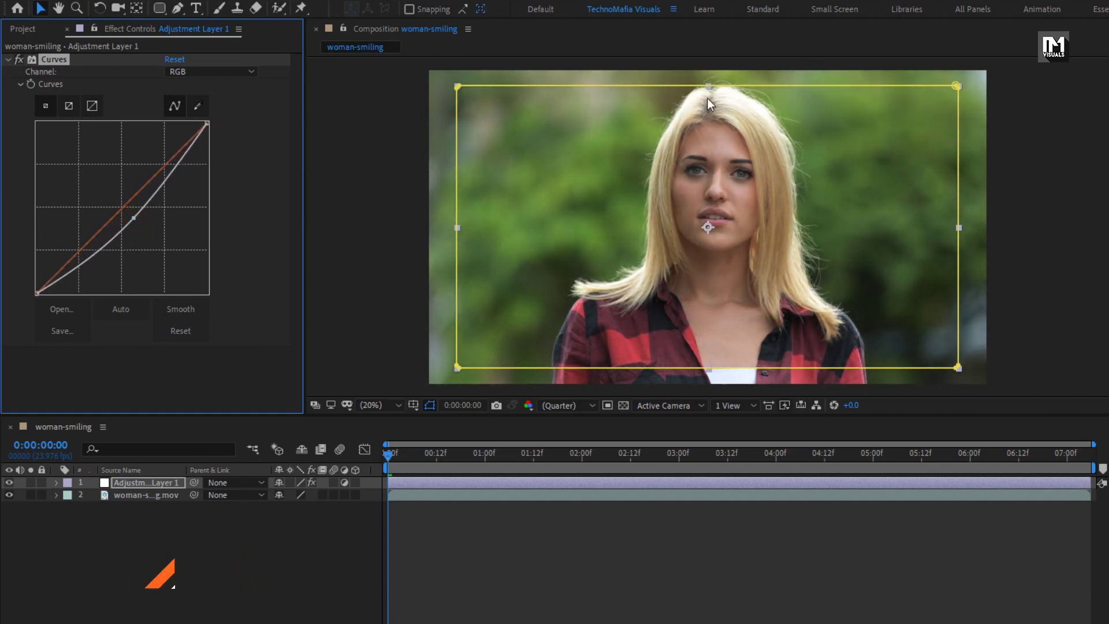
- Invert Mask 1 so the darkening hits only the edges, then nudge the curve point
left_click(56, 482)
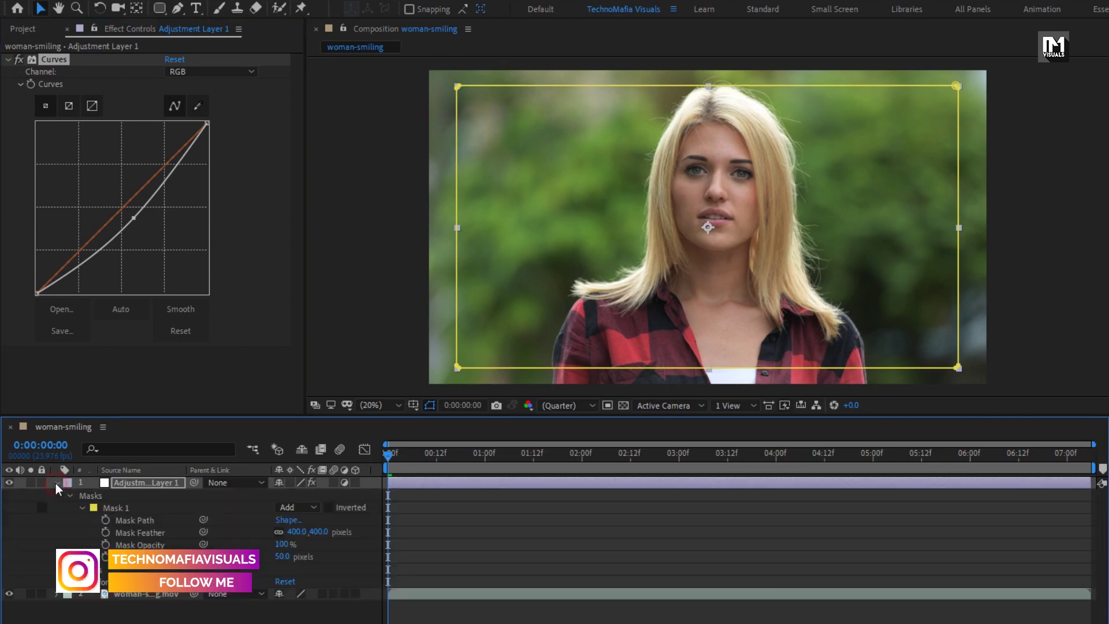
left_click(329, 507)
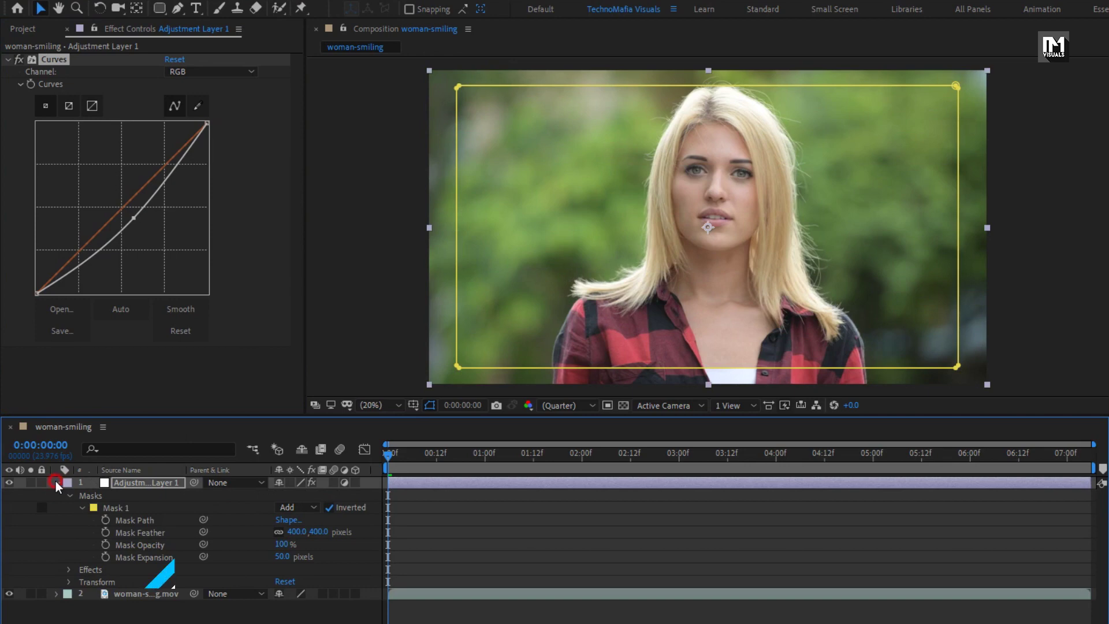
left_click(56, 483)
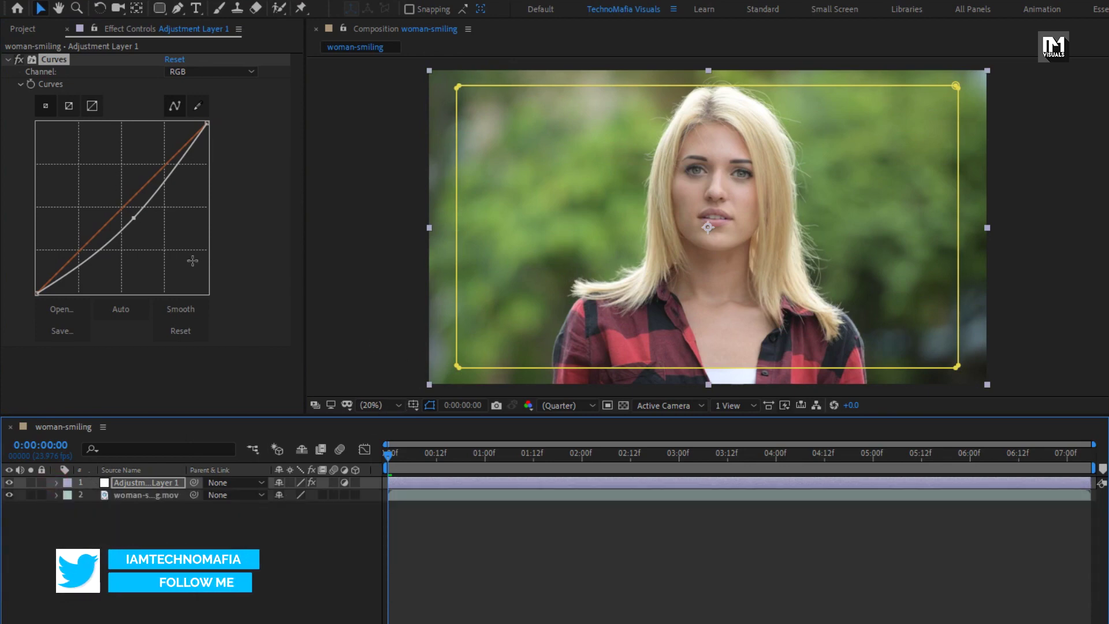
left_click_drag(136, 220, 142, 218)
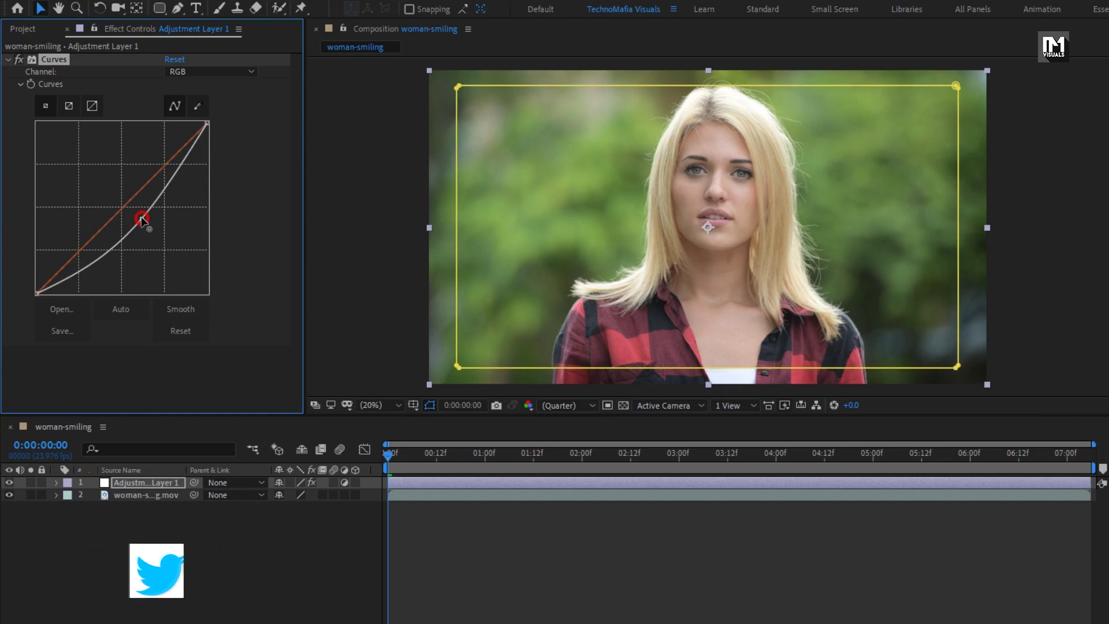
- Toggle Adjustment Layer 1 off and on to compare the vignette with the original
left_click(148, 533)
left_click(8, 482)
left_click(9, 482)
left_click(8, 482)
left_click(8, 482)
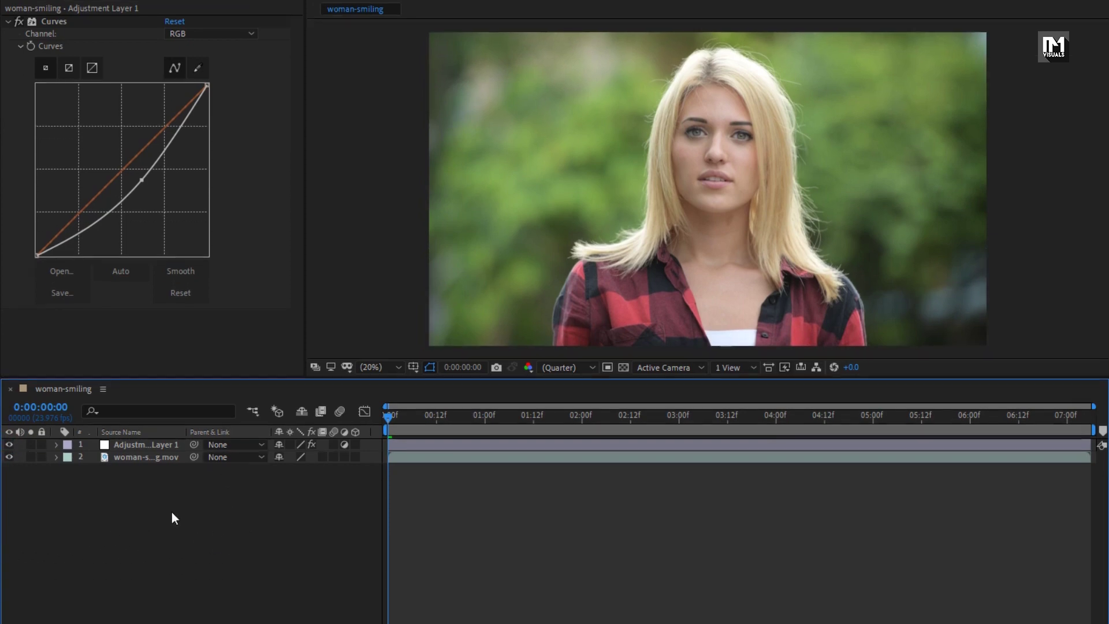
- Add a second adjustment layer with Curves bent into a darker, higher-contrast S-curve
right_click(171, 538)
mouse_move(317, 454)
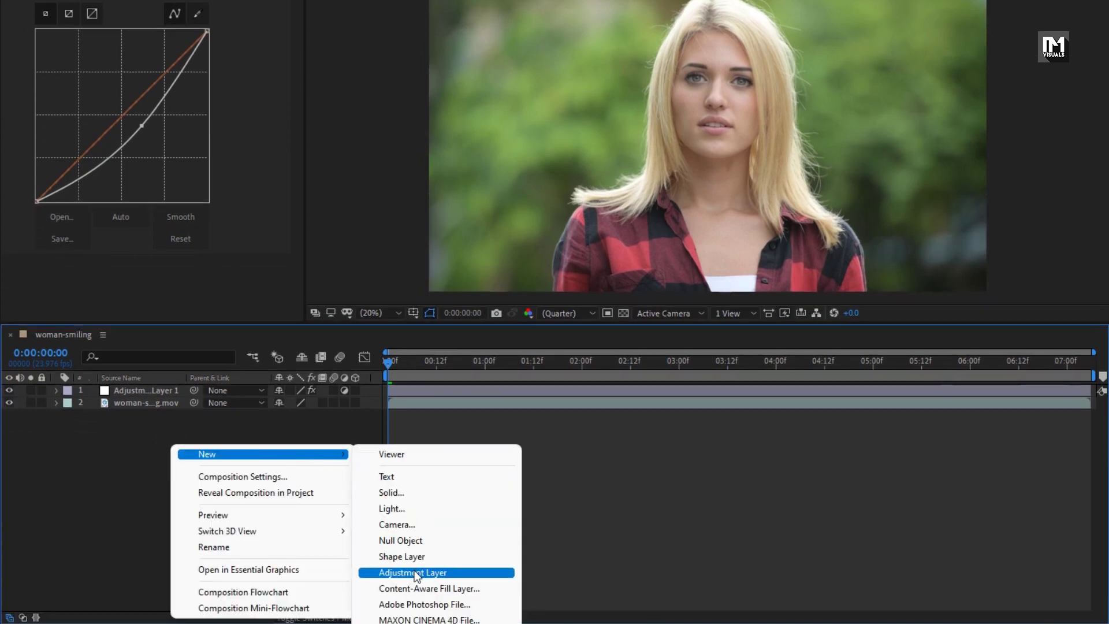
left_click(414, 573)
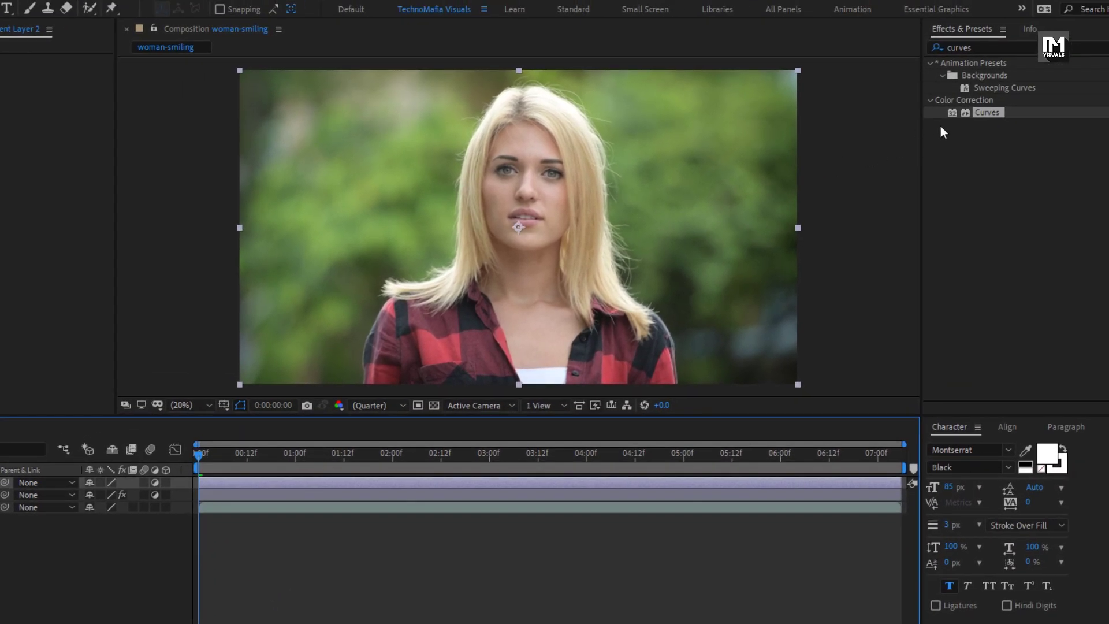
left_click_drag(983, 113, 521, 185)
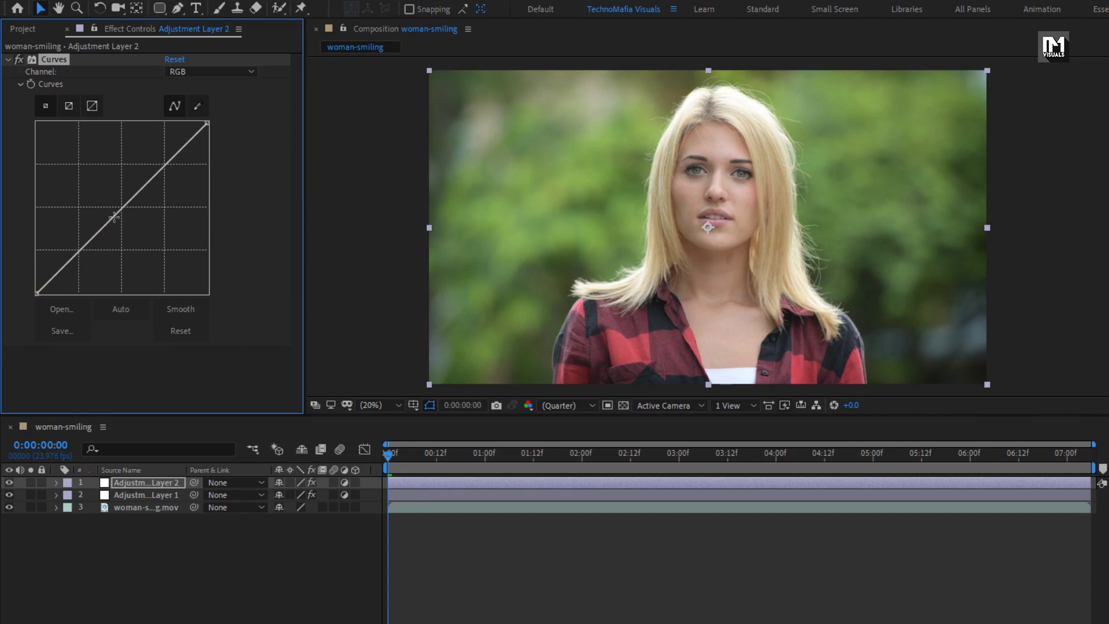
left_click_drag(114, 218, 104, 252)
mouse_move(162, 182)
left_mouse_down()
mouse_move(156, 175)
mouse_move(168, 167)
left_mouse_up()
left_click_drag(104, 249, 99, 254)
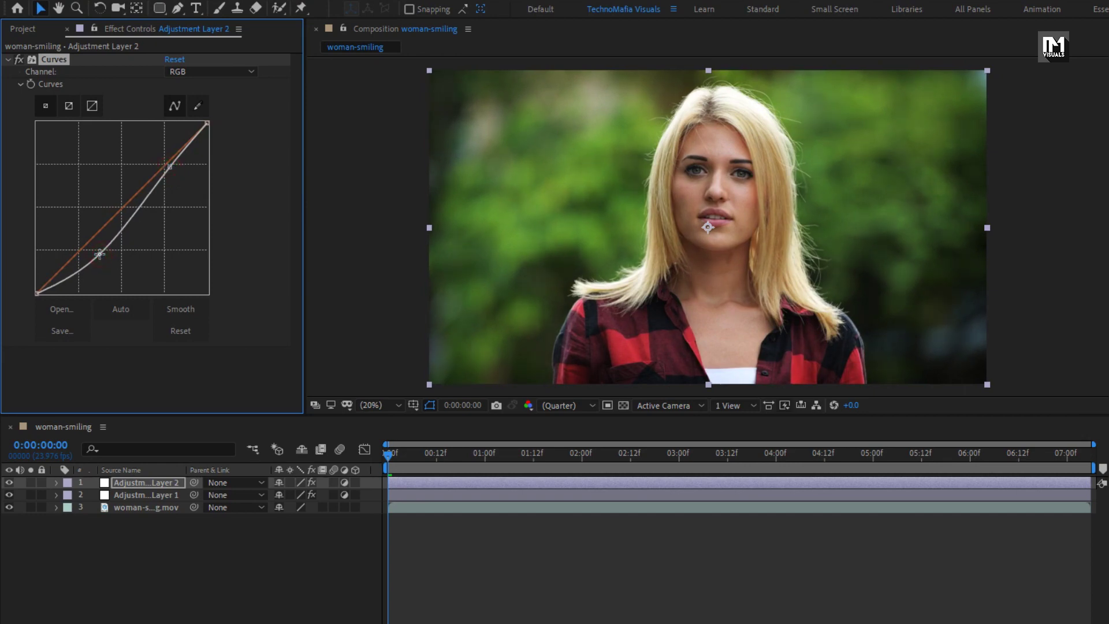
- Lower the Blue channel curve's top point, then toggle the layer to compare
left_click(183, 70)
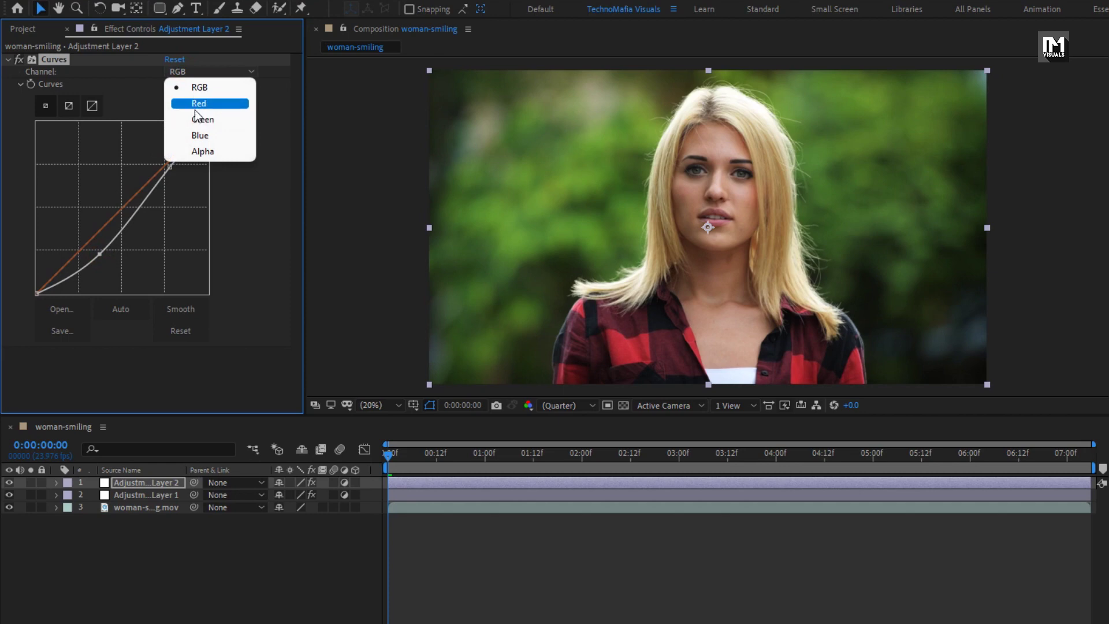
left_click(196, 135)
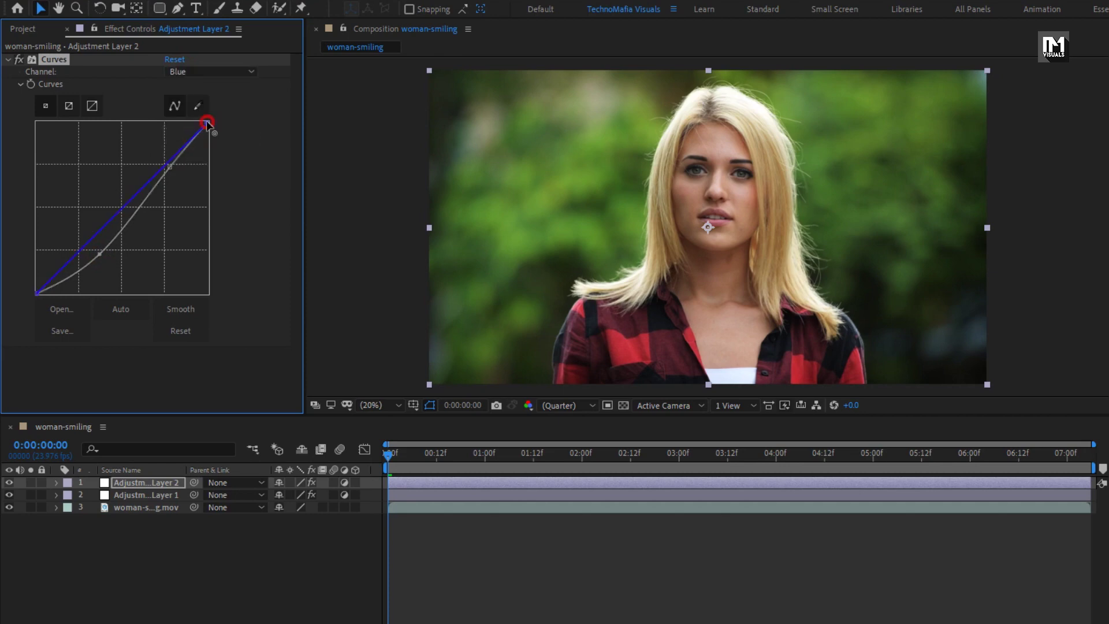
left_click_drag(208, 123, 209, 129)
left_click(10, 483)
left_click(10, 483)
left_click(9, 483)
left_click(9, 483)
left_click(127, 548)
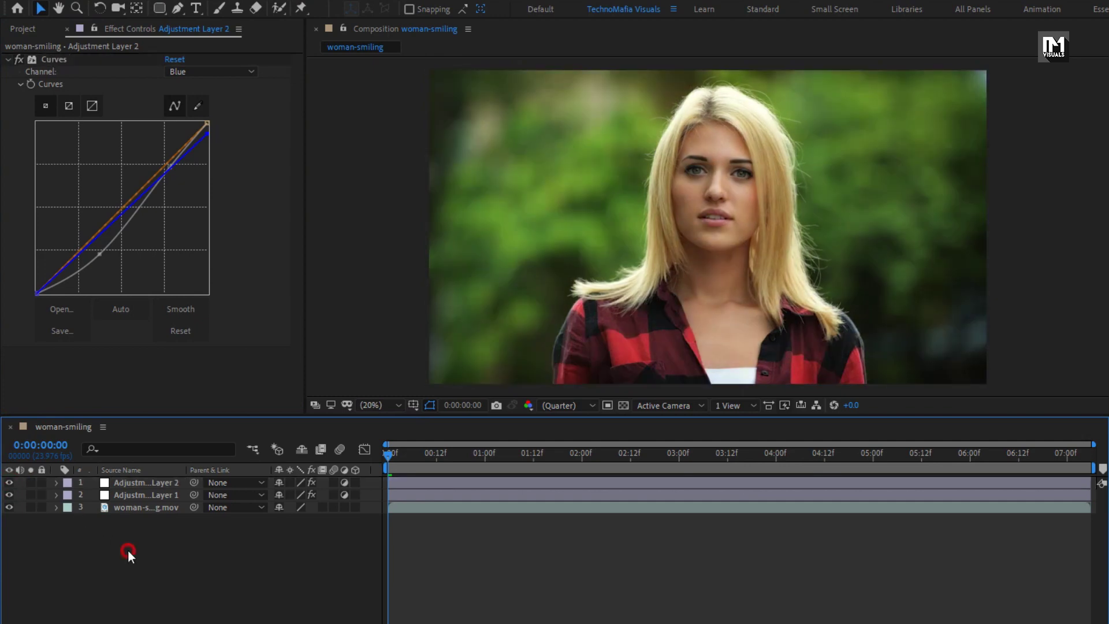
- Add a third adjustment layer with Vibrance set to 50
right_click(127, 547)
mouse_move(165, 381)
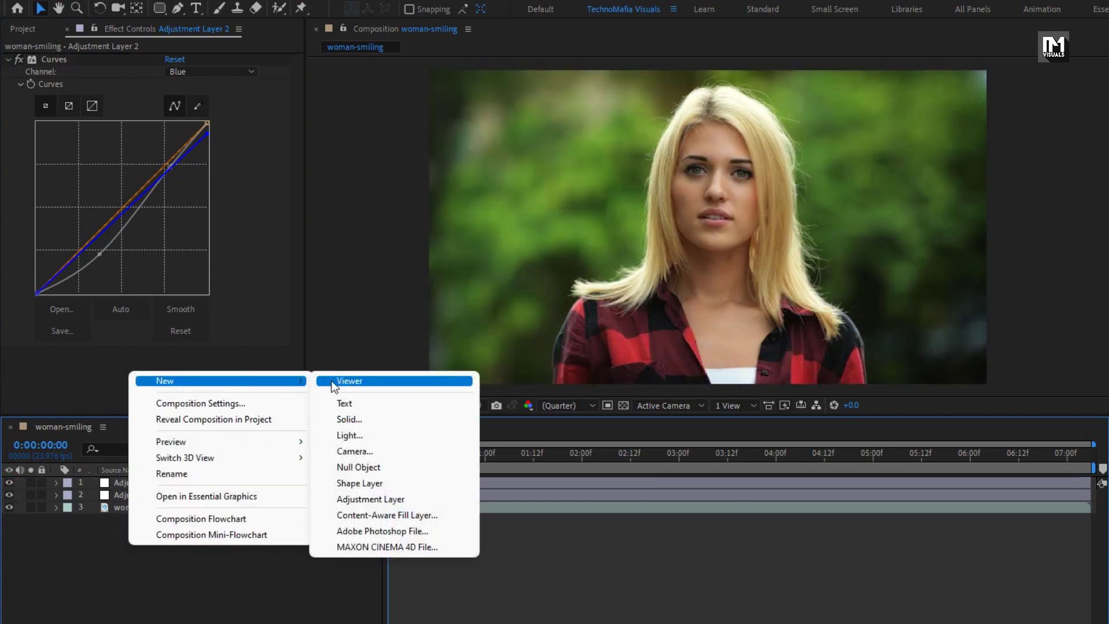
left_click(353, 500)
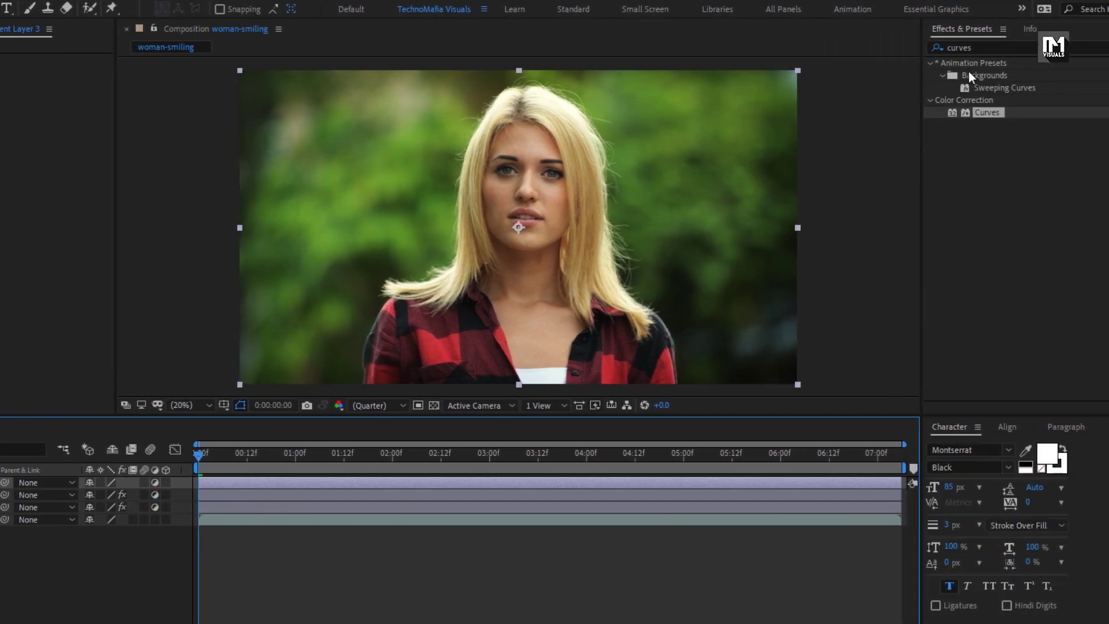
left_click(978, 48)
left_click(1057, 55)
type("vib")
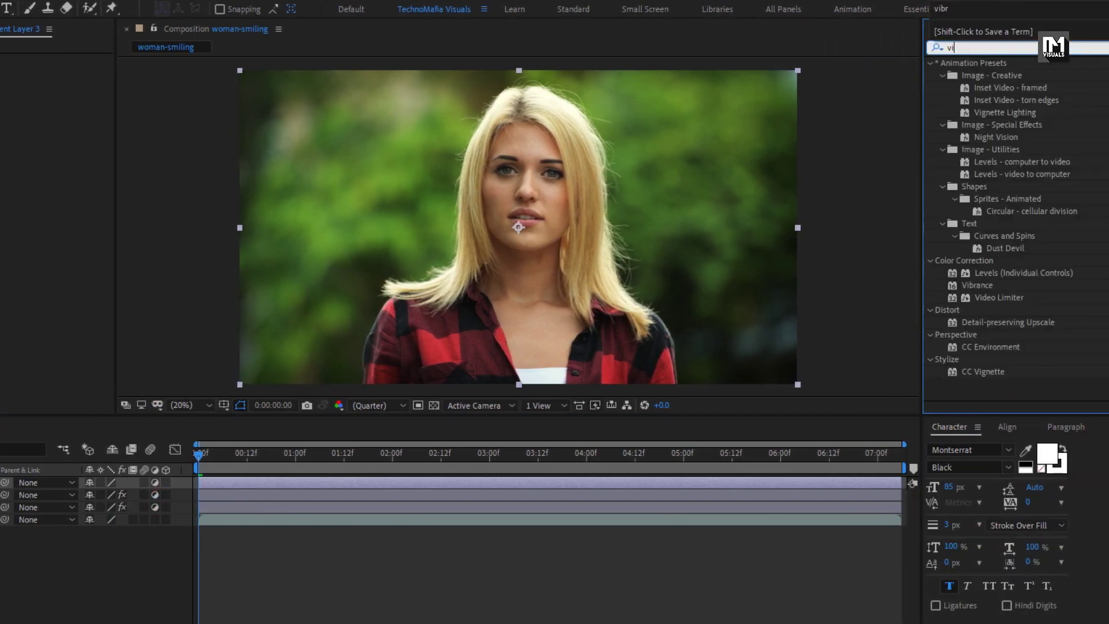
left_click(972, 76)
left_click_drag(984, 75, 559, 212)
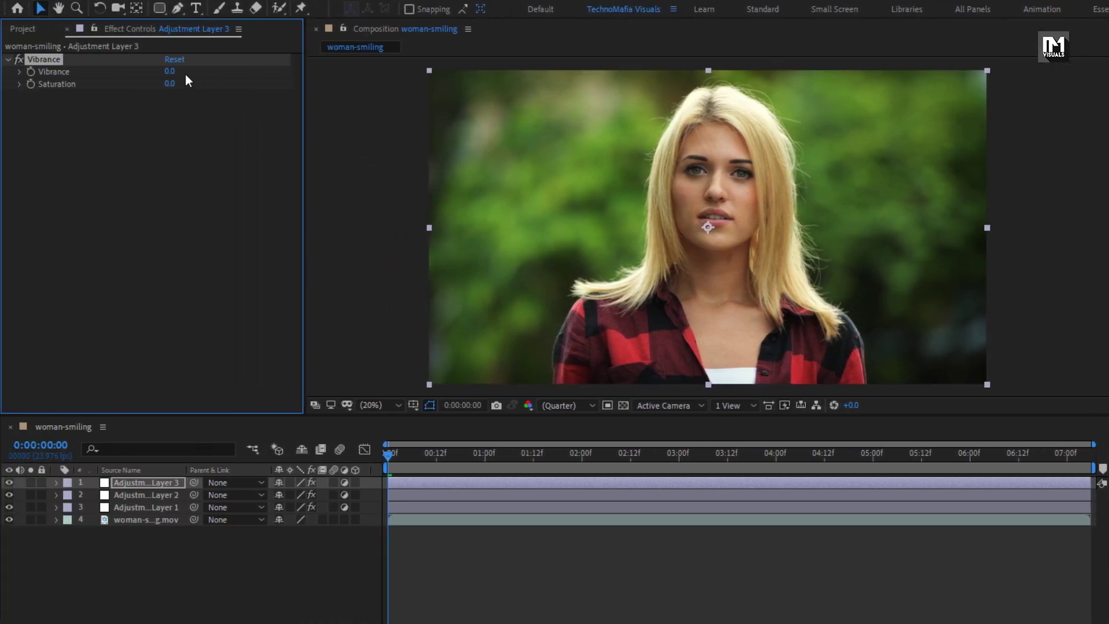
type("50")
- Apply a Photo Filter to Adjustment Layer 2 with Density 8%
left_click(145, 492)
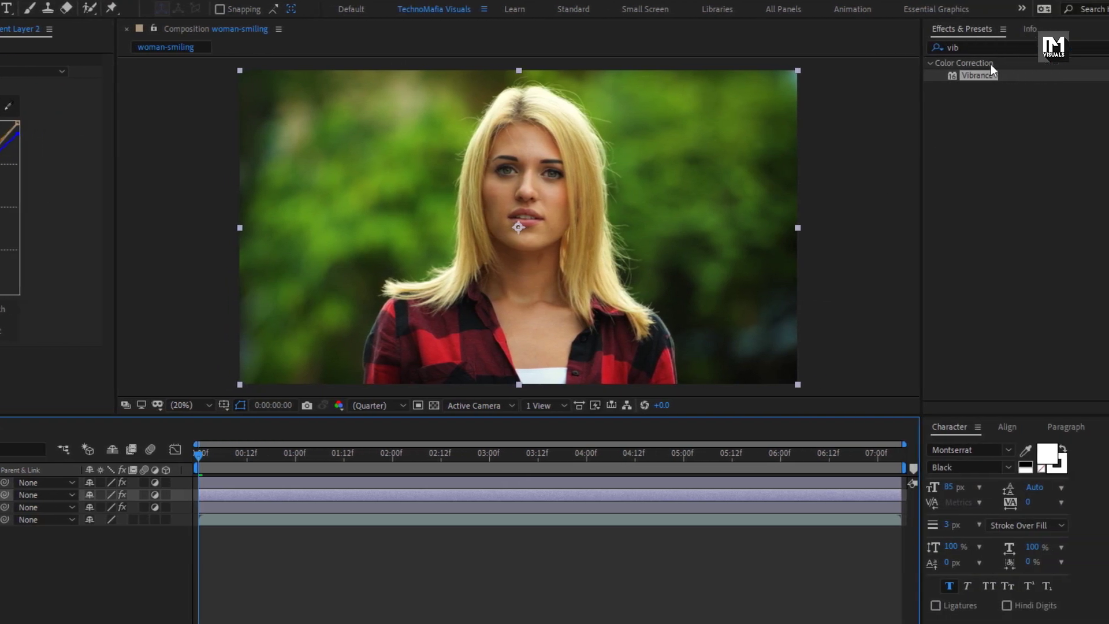
left_click(964, 48)
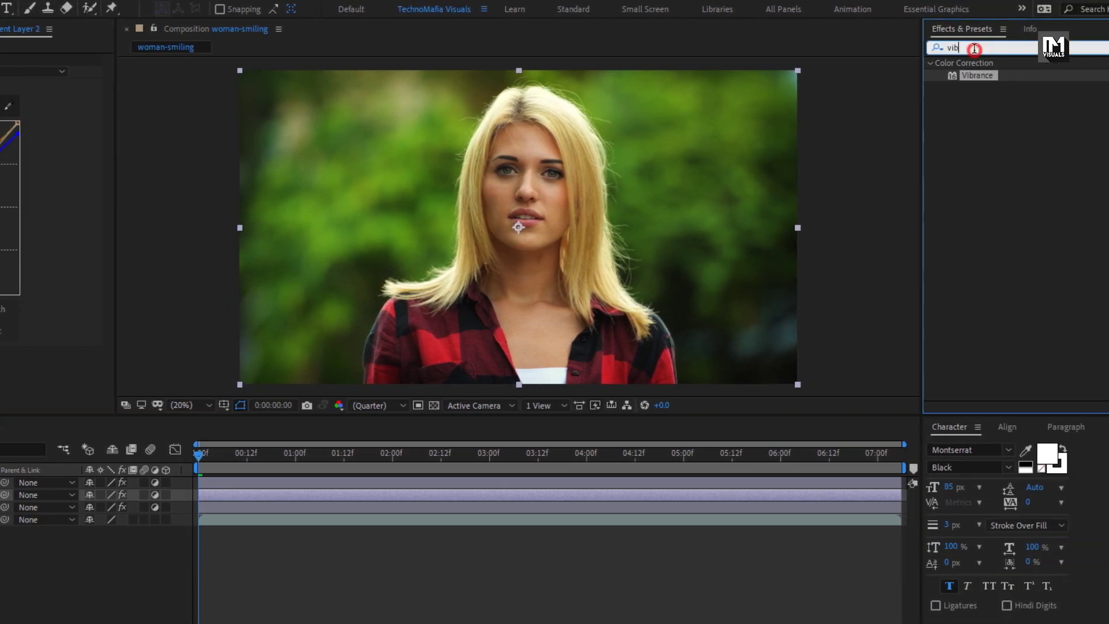
type("phot")
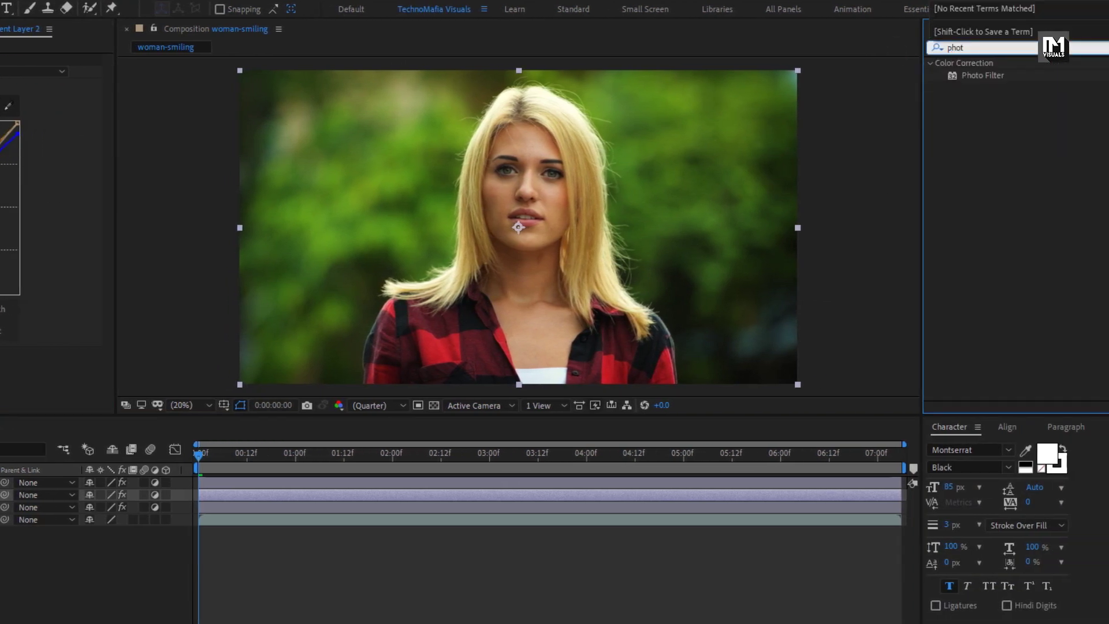
double_click(984, 79)
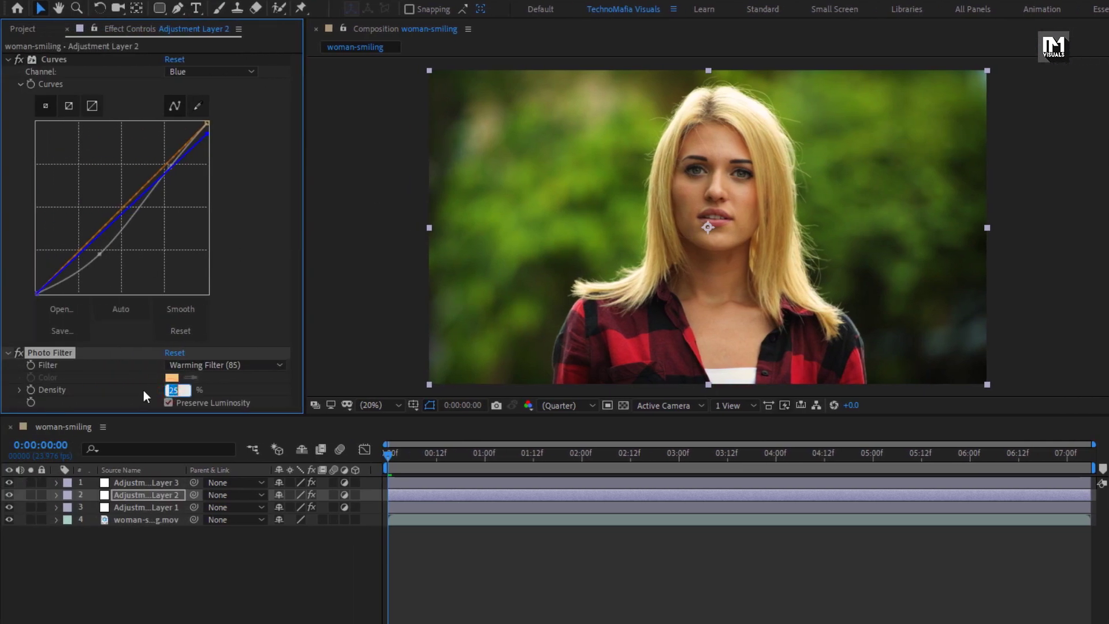
type("8")
key("Return")
- Apply Tint to Adjustment Layer 3 and map black to blue 095CD7
left_click(120, 483)
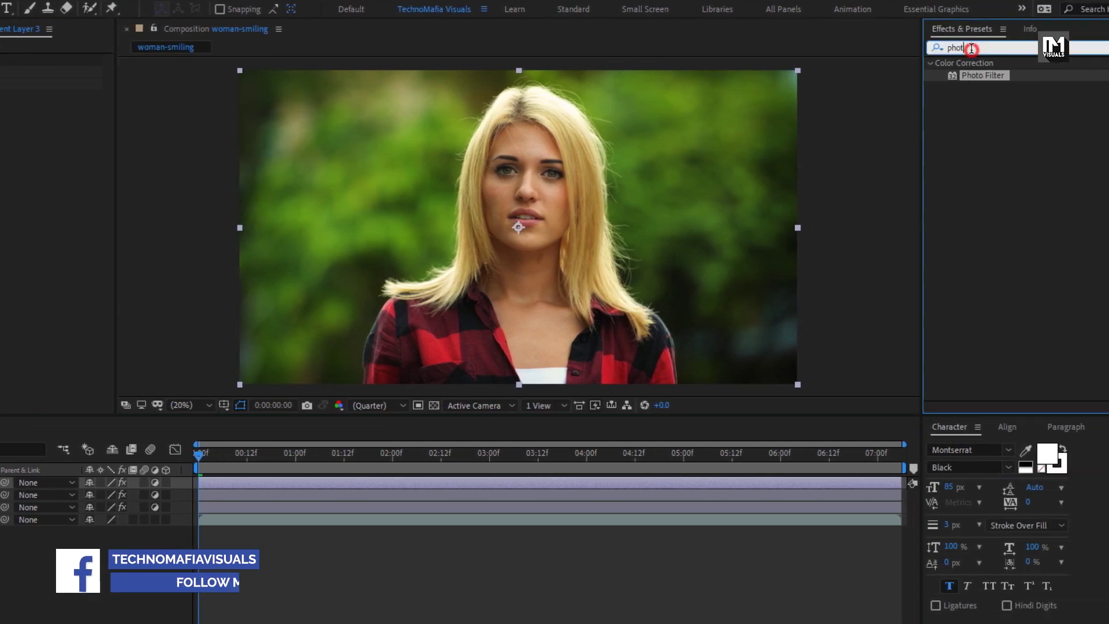
left_click(991, 49)
type("t")
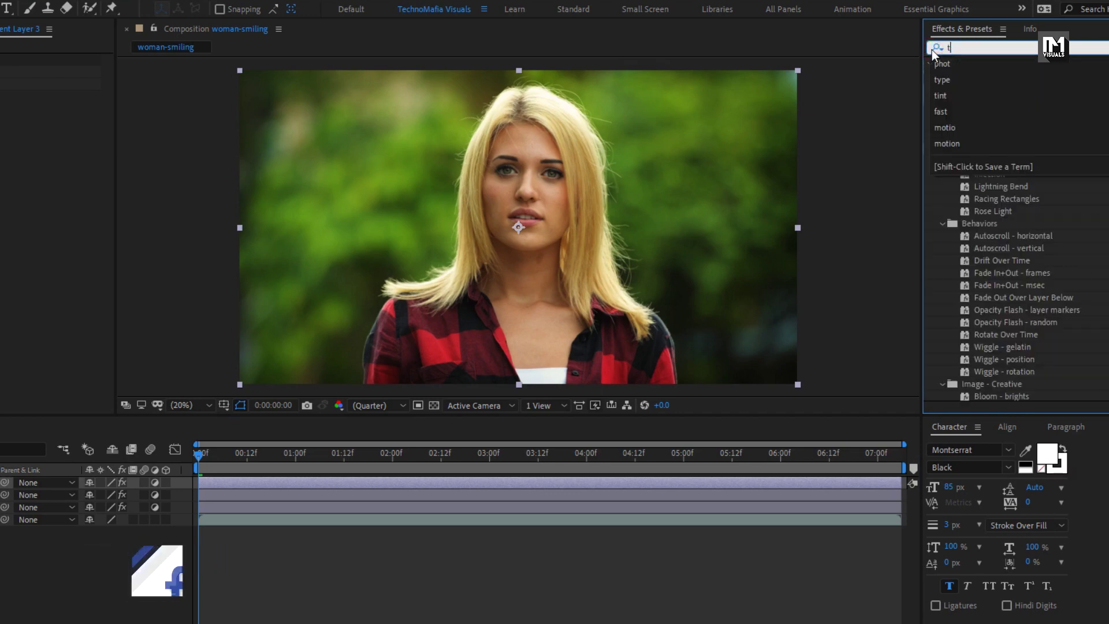
type("int")
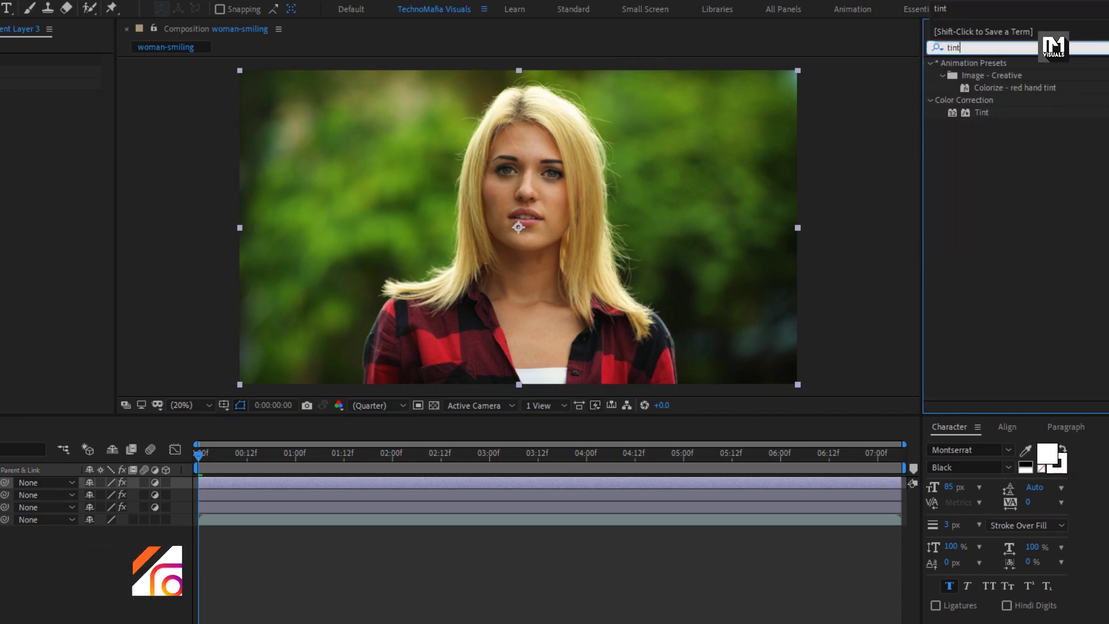
left_click(982, 112)
left_click_drag(982, 112, 578, 168)
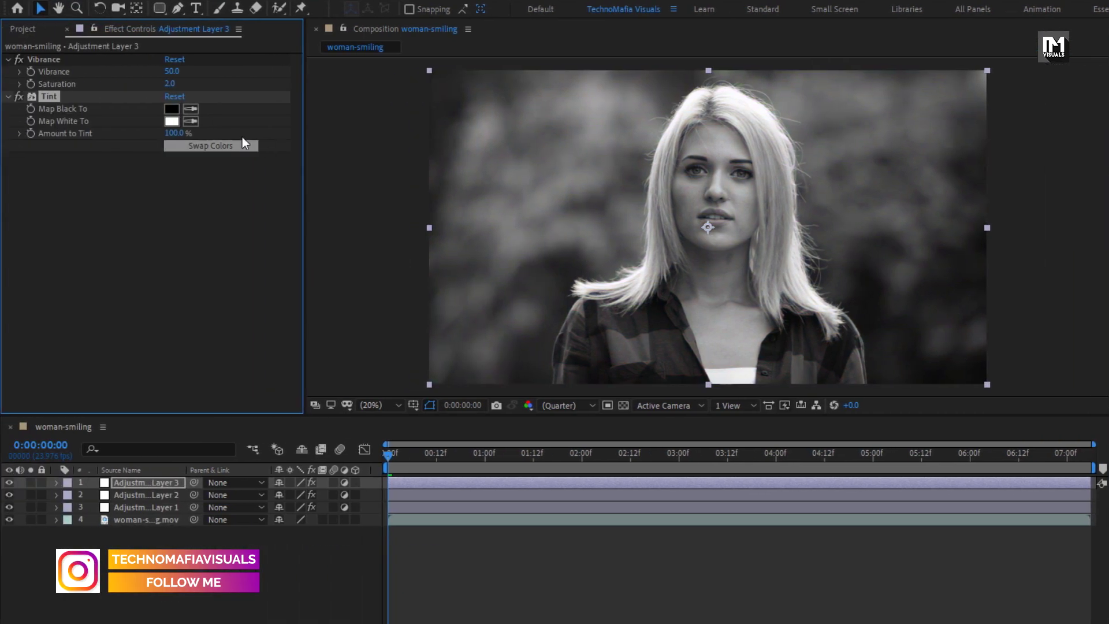
left_click(173, 110)
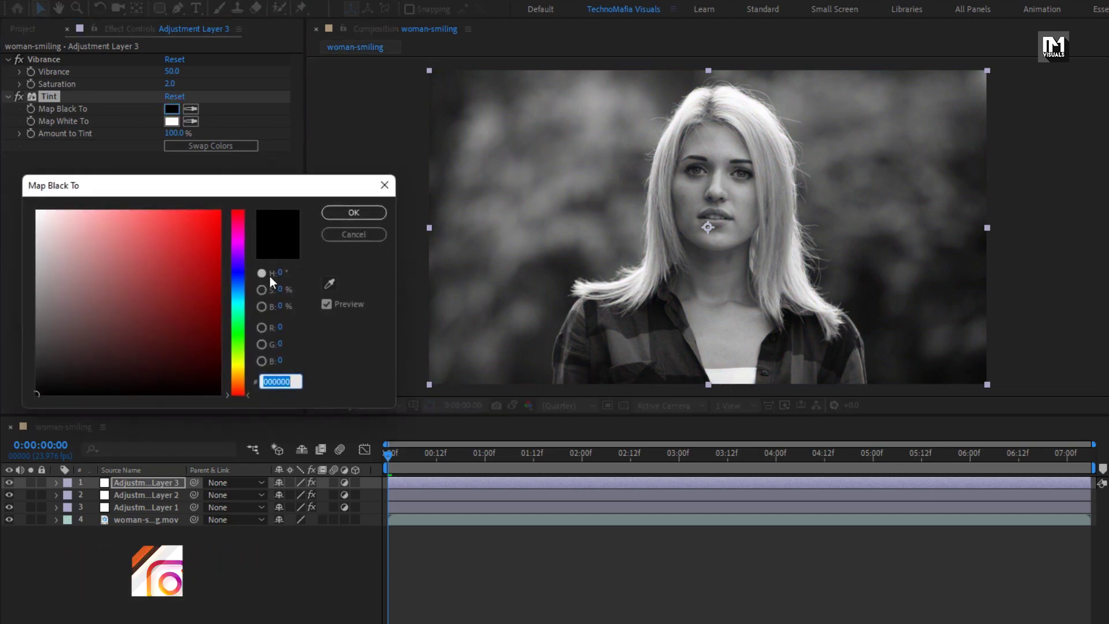
left_click(238, 285)
left_click(213, 239)
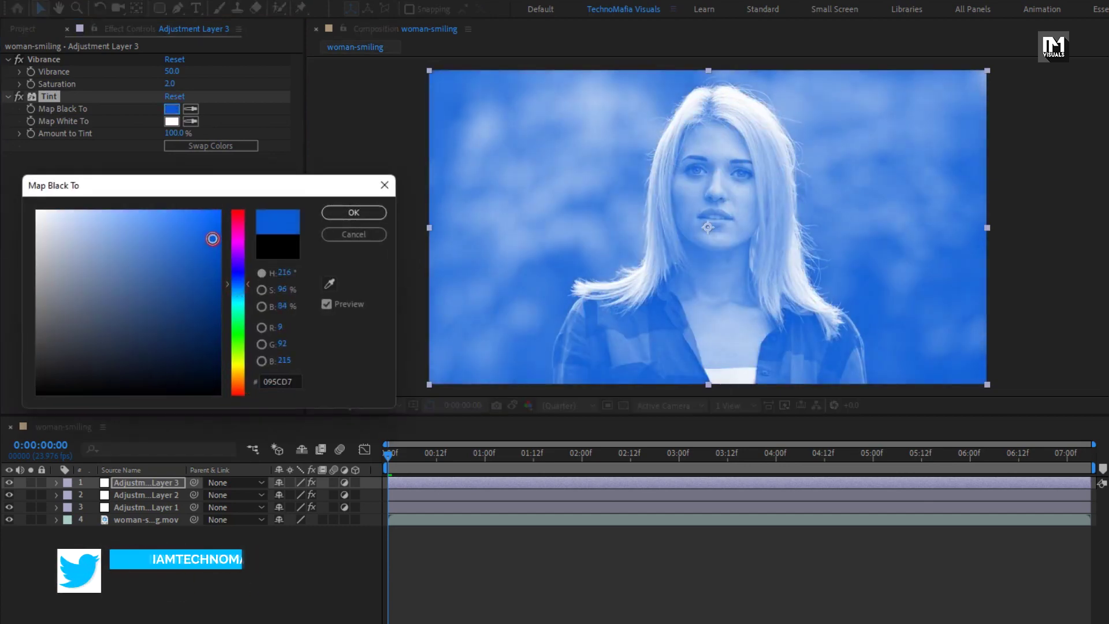
left_click(354, 213)
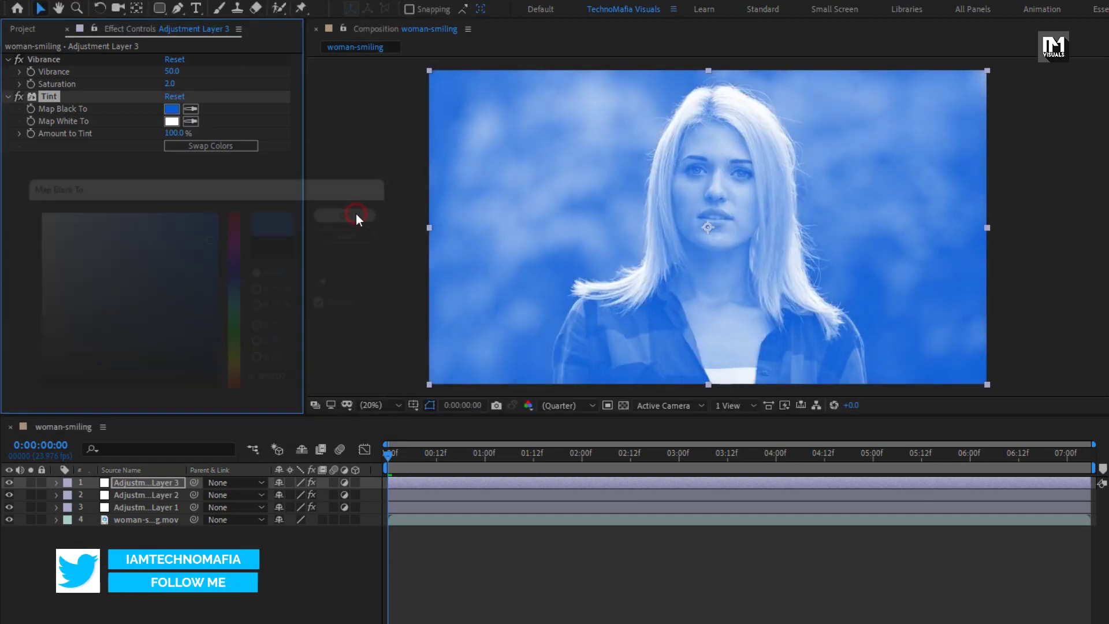
- Map Tint's white to orange FF6000 and set Amount to Tint to 10%
left_click(172, 122)
mouse_move(238, 394)
left_mouse_down()
mouse_move(238, 367)
mouse_move(241, 388)
left_mouse_up()
left_click(226, 203)
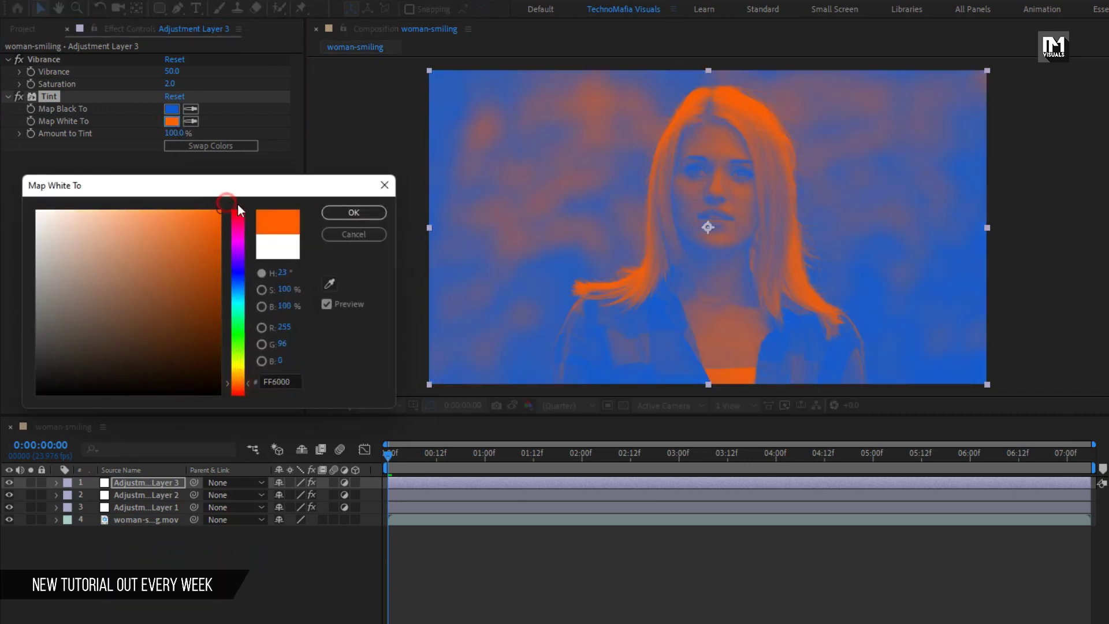
left_click(348, 213)
left_click(175, 134)
left_click_drag(175, 134, 119, 137)
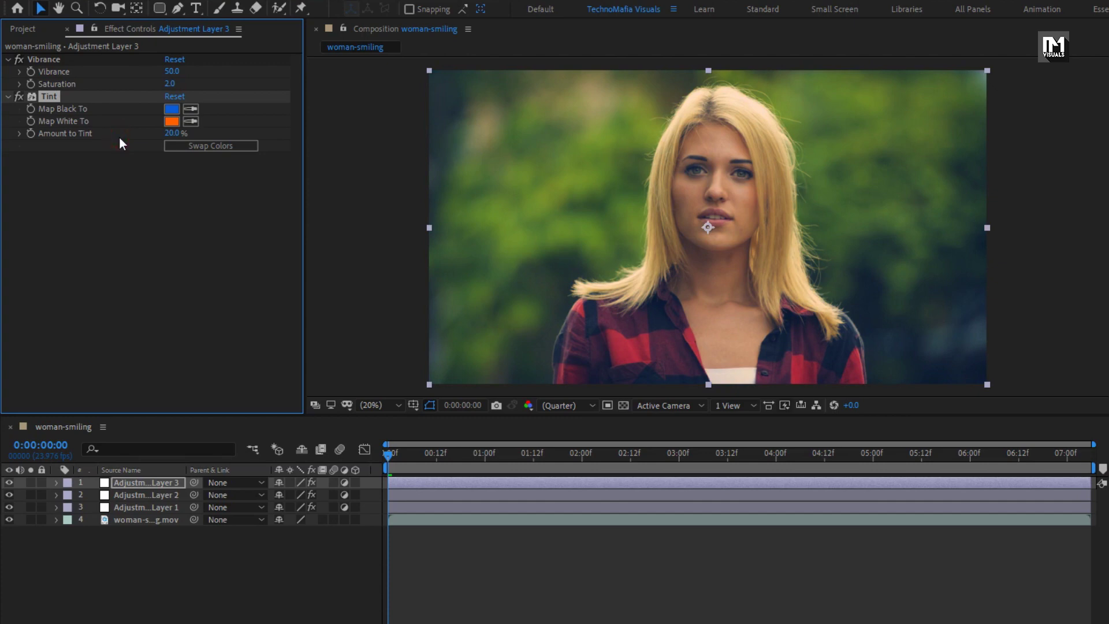
left_click(173, 134)
type("10")
key("Return")
- Toggle Adjustment Layer 1 off and on to compare the look
left_click(9, 482)
left_click(8, 483)
left_click(8, 482)
left_click(9, 483)
left_click(9, 482)
left_click(9, 483)
- Add a fourth adjustment layer with Brightness & Contrast at brightness 6, contrast 5, legacy
left_click(130, 556)
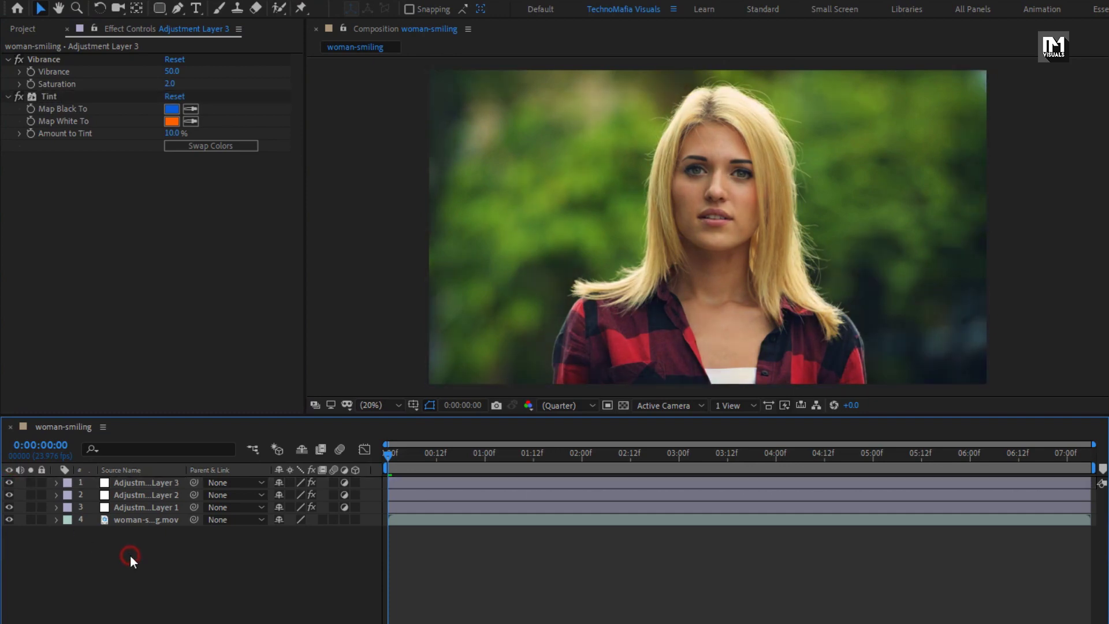
right_click(130, 556)
mouse_move(258, 391)
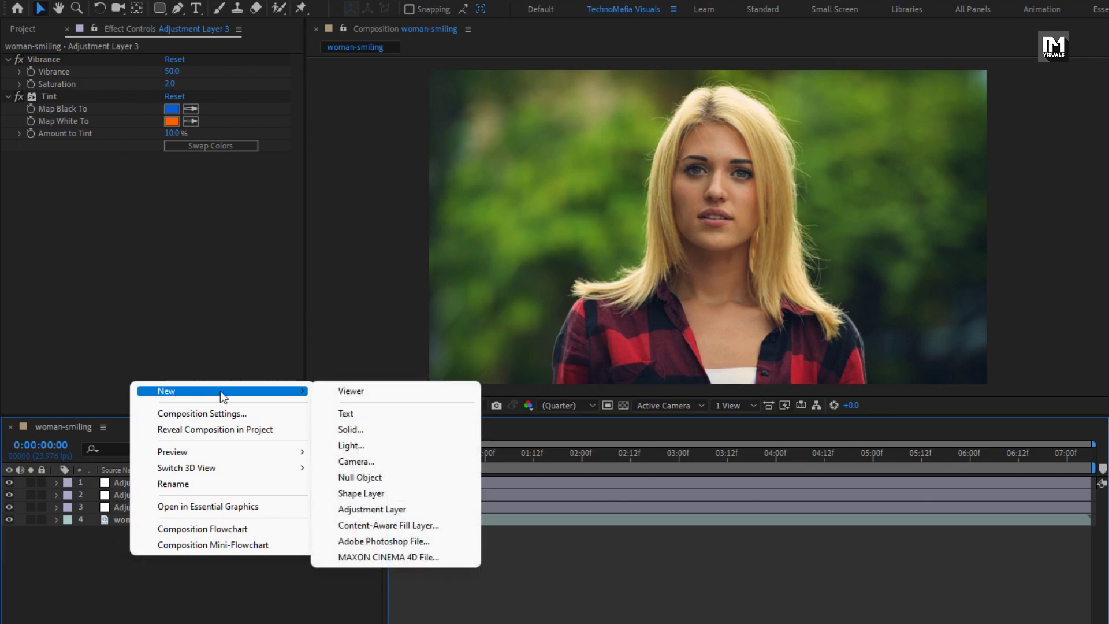
left_click(350, 509)
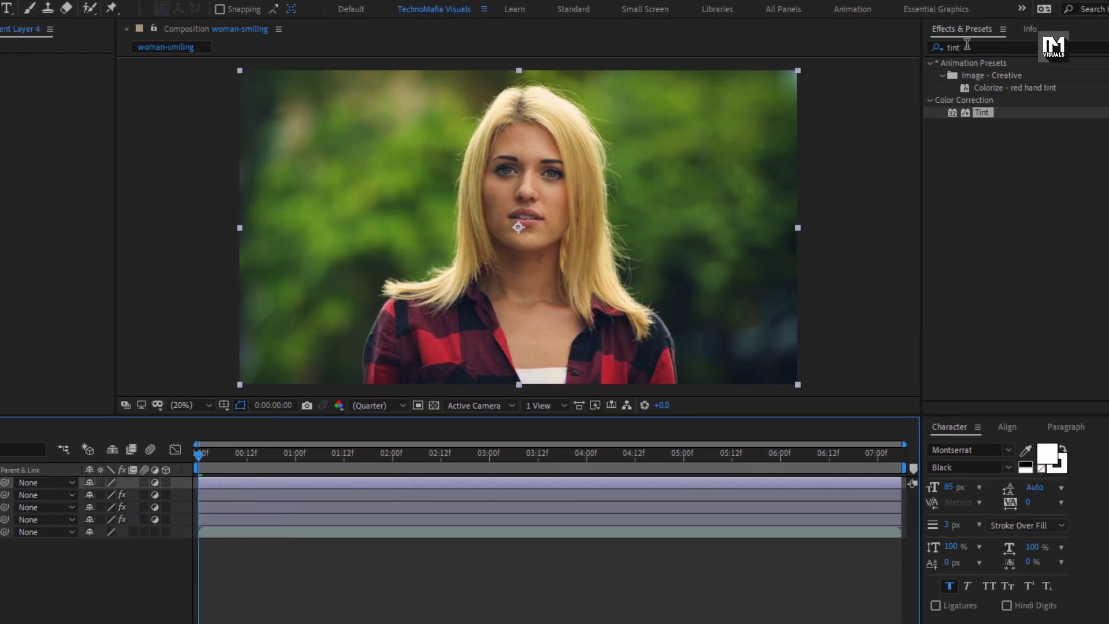
left_click(923, 46)
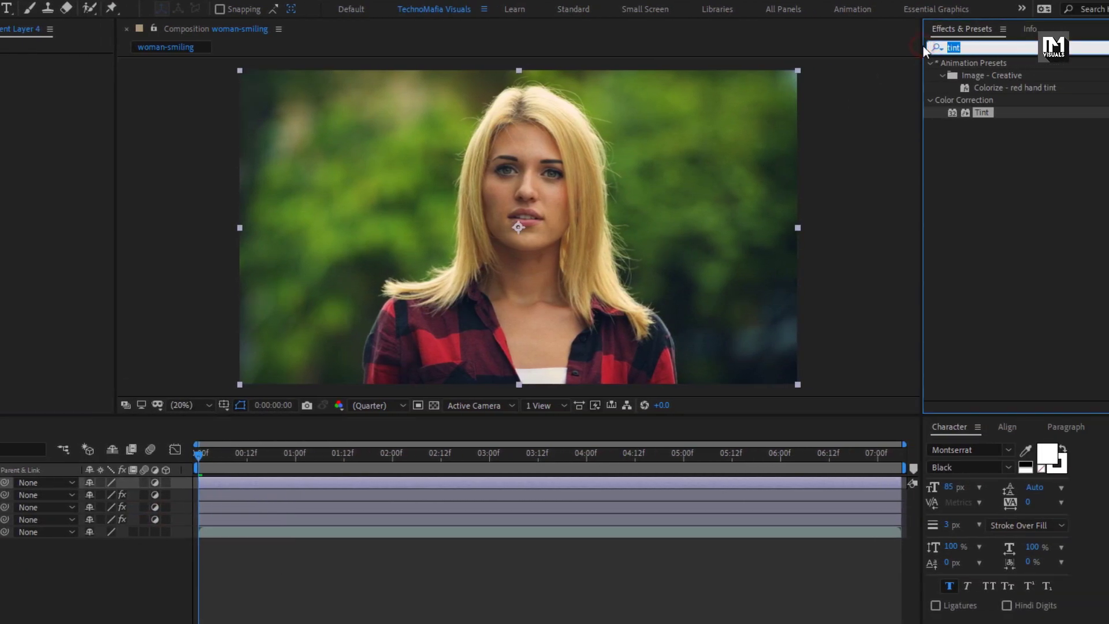
type("bri")
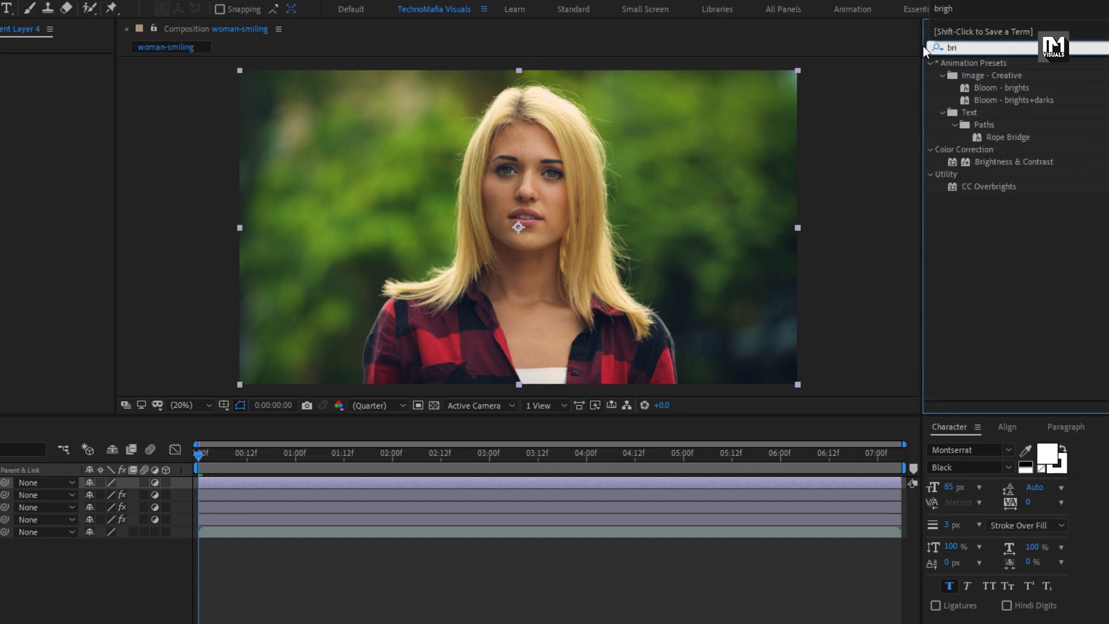
left_click_drag(1011, 162, 546, 190)
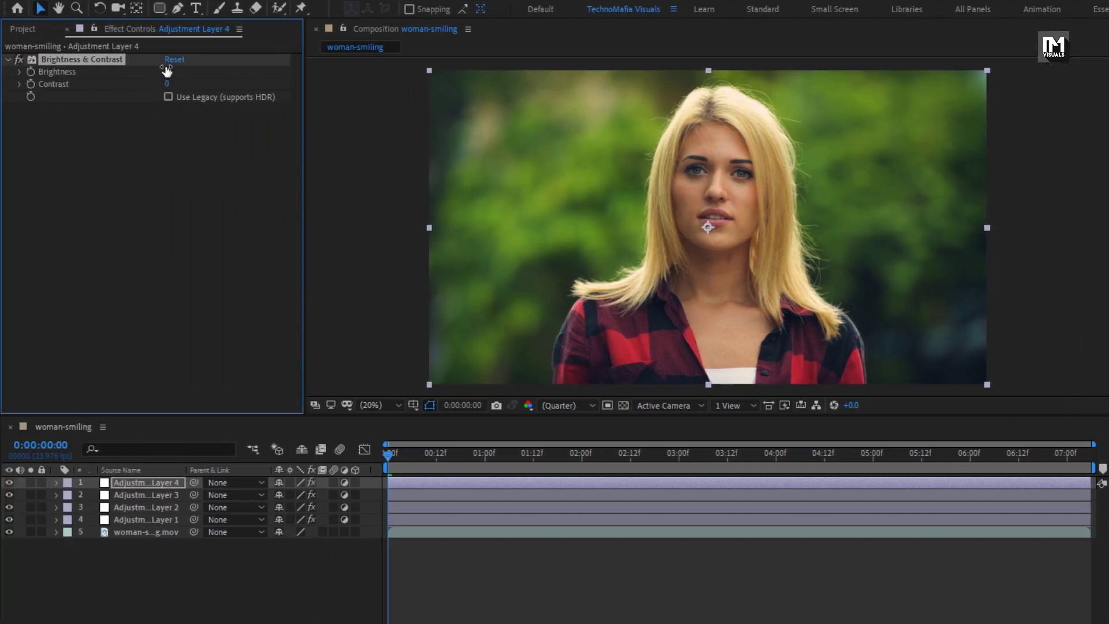
type("6")
key("Return")
left_click(166, 84)
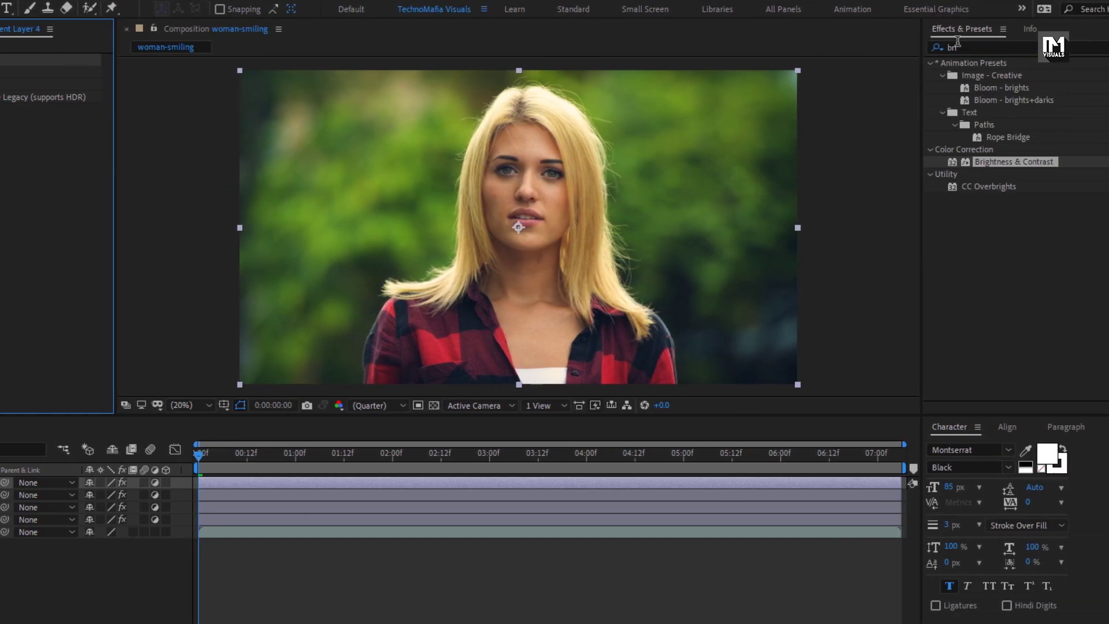
- Apply Unsharp Mask to the fourth adjustment layer with Amount 55
left_click(933, 44)
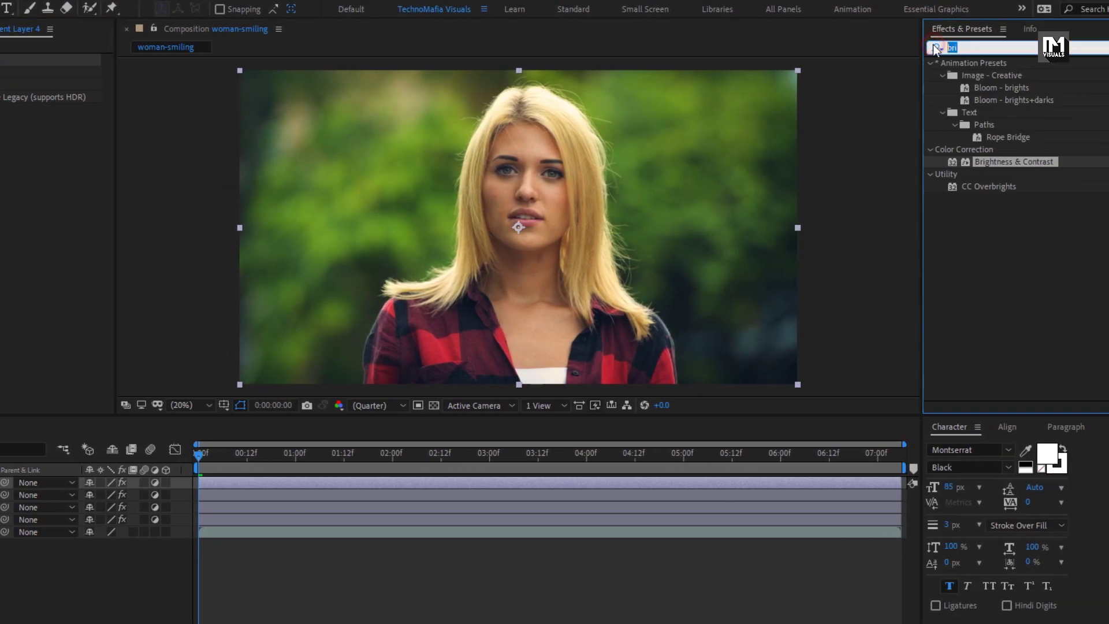
type("unshar")
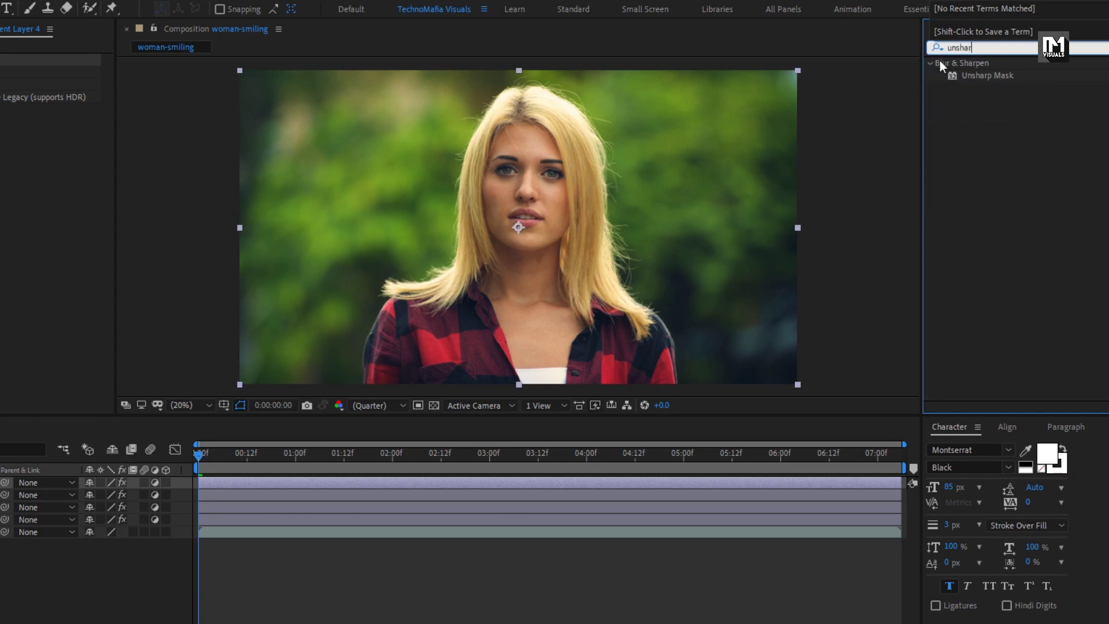
left_click_drag(993, 78, 567, 234)
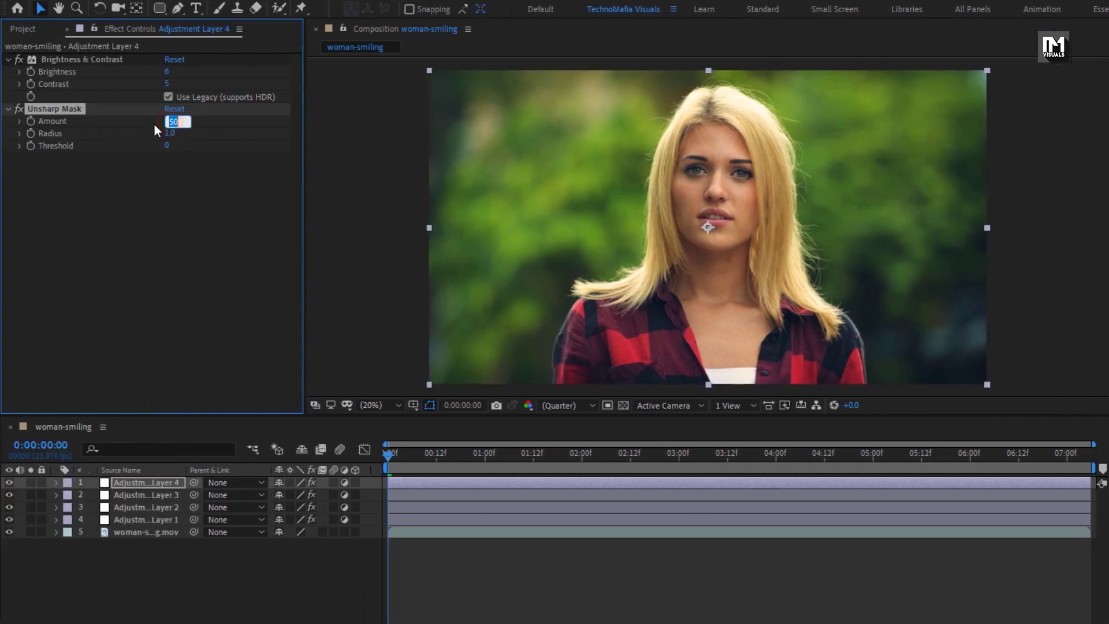
type("55.")
- Select all four adjustment layers and pre-compose them into a layer named CC
left_click(145, 519)
left_click(145, 508, "ctrl")
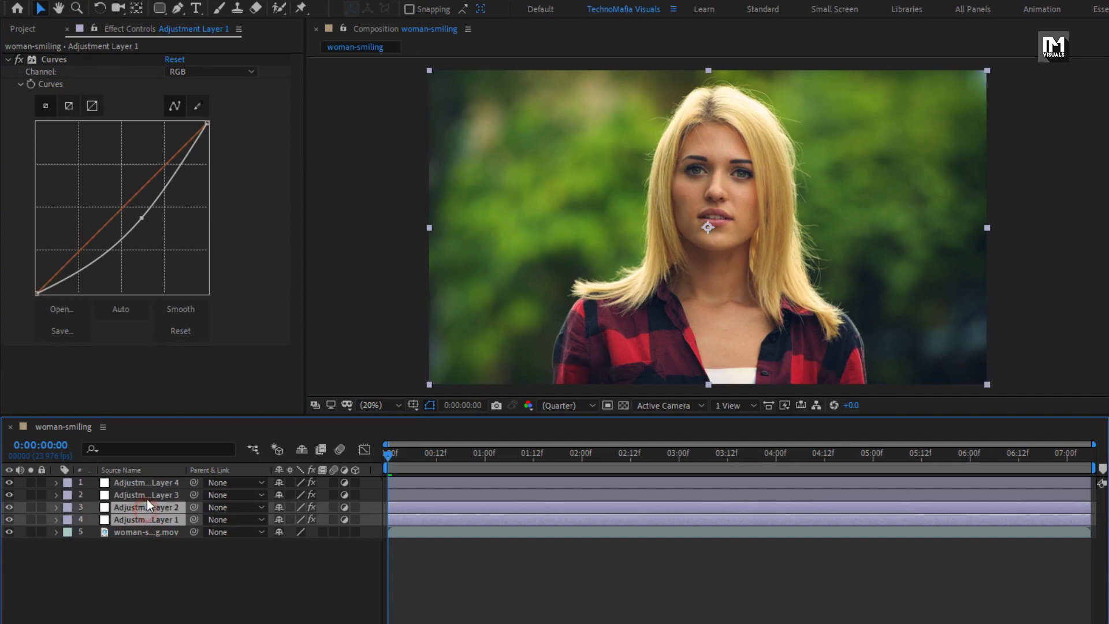
left_click(148, 495, "ctrl")
left_click(149, 484, "ctrl")
right_click(151, 484)
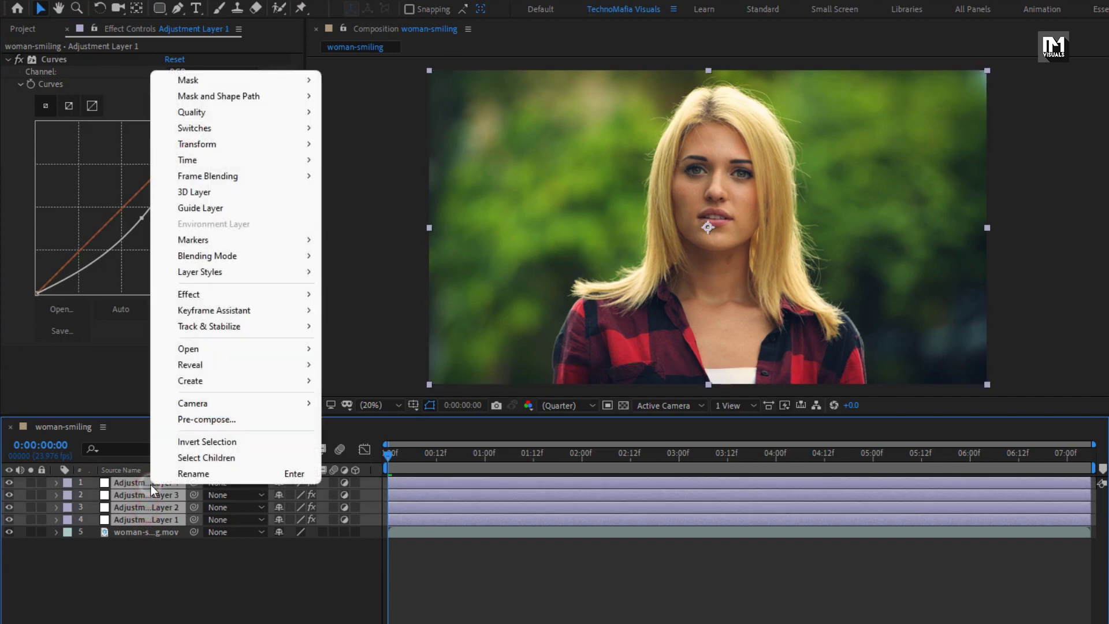
left_click(179, 421)
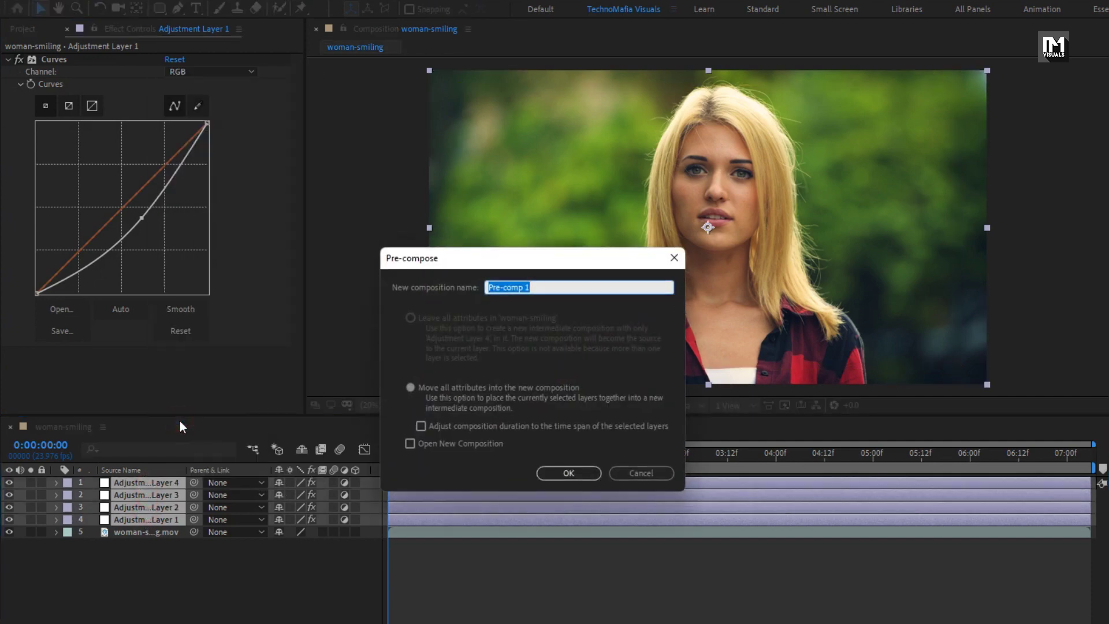
type("CC")
left_click(542, 474)
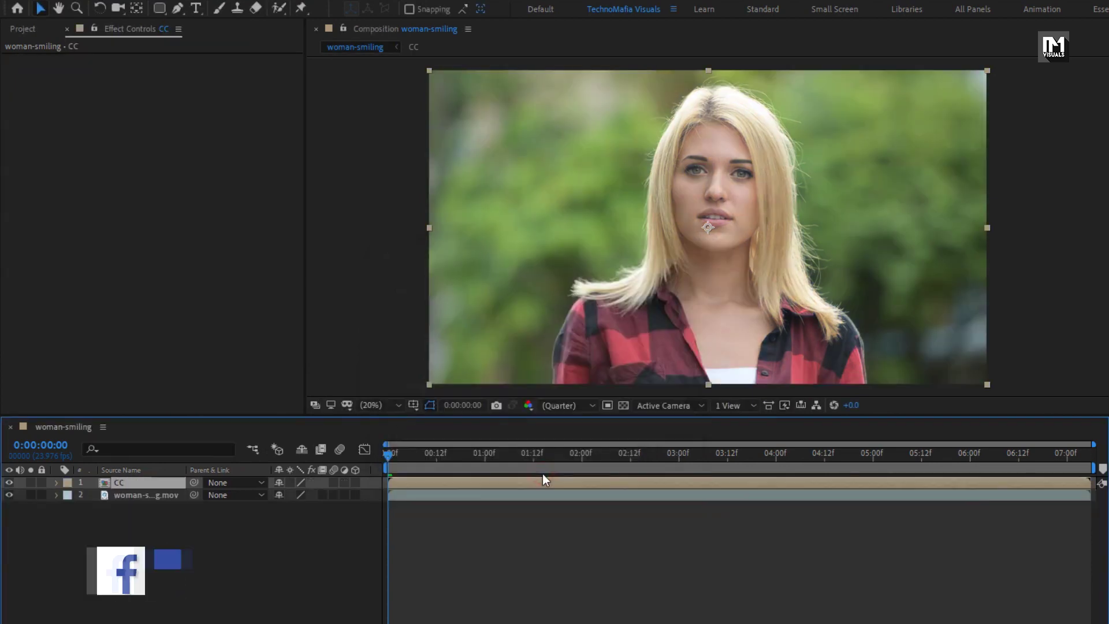
- Toggle Collapse Transformations on the CC layer and preview the clip from the start
left_click_drag(430, 456, 761, 456)
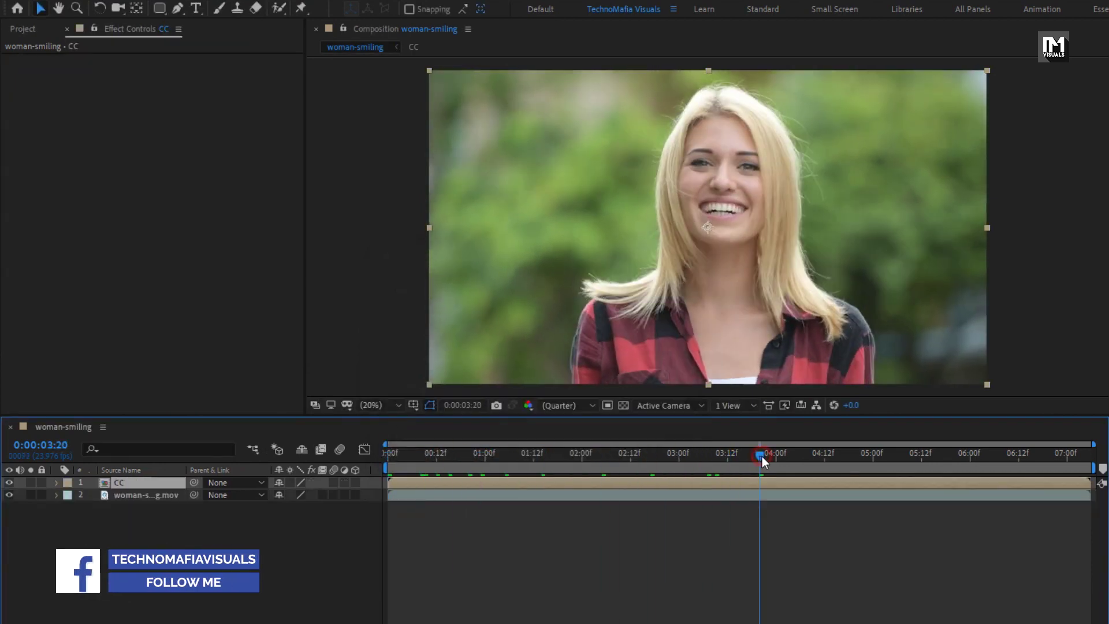
left_click(290, 483)
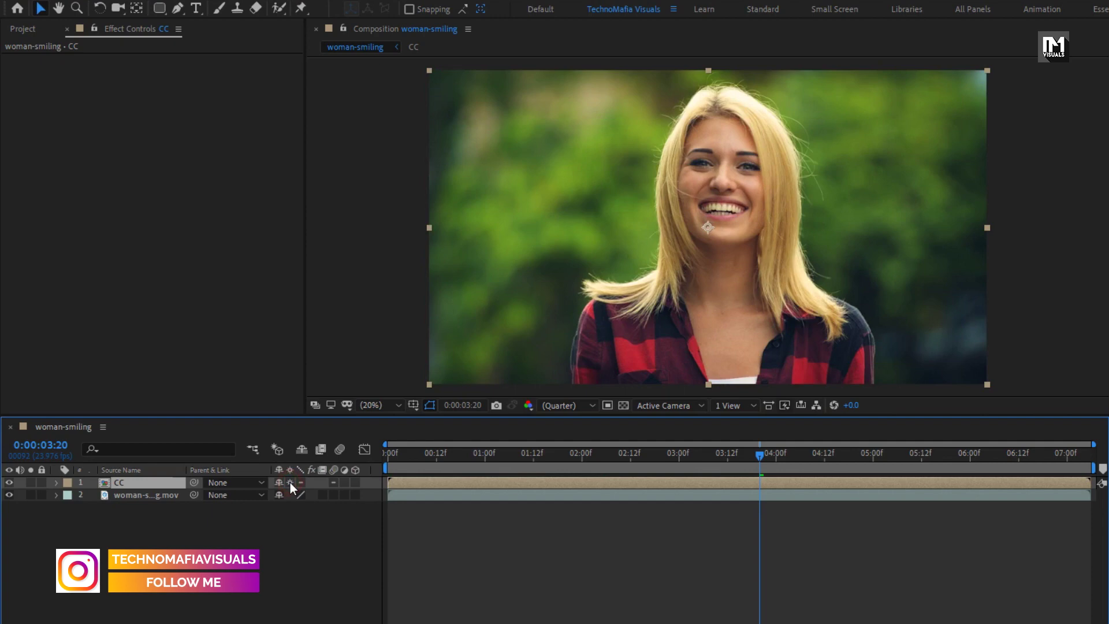
left_click(290, 482)
left_click(290, 483)
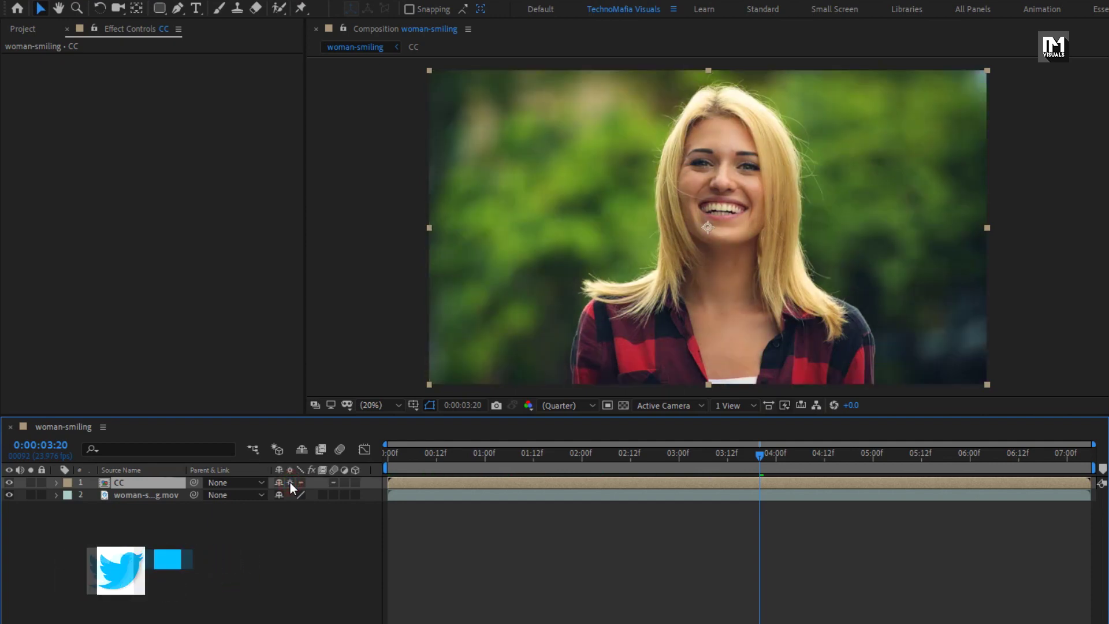
left_click(391, 457)
left_click_drag(391, 457, 377, 456)
key("space")
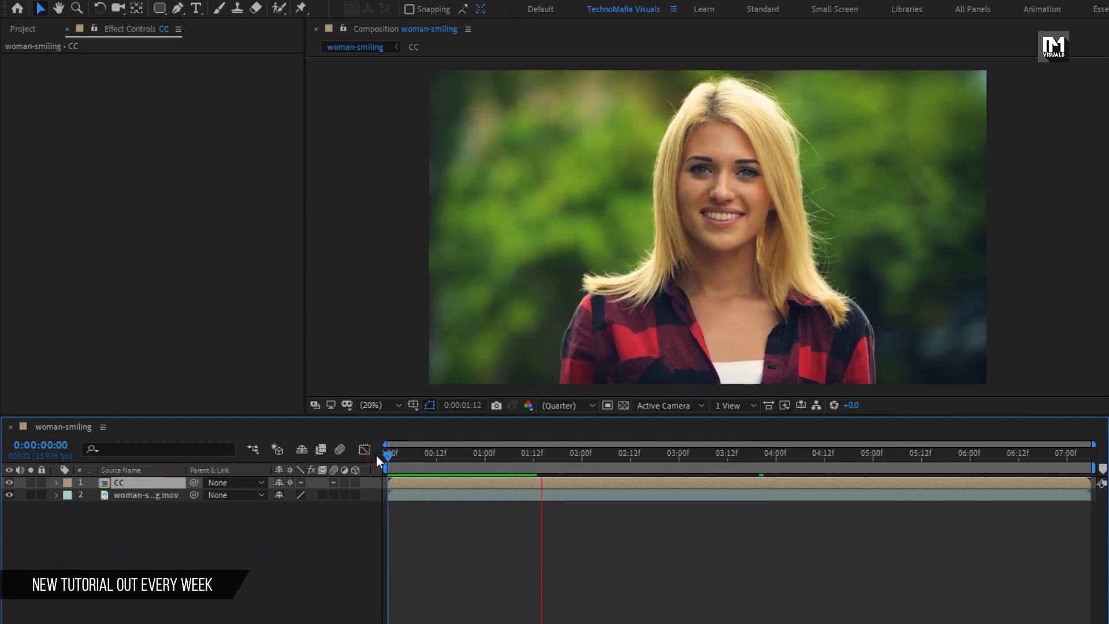